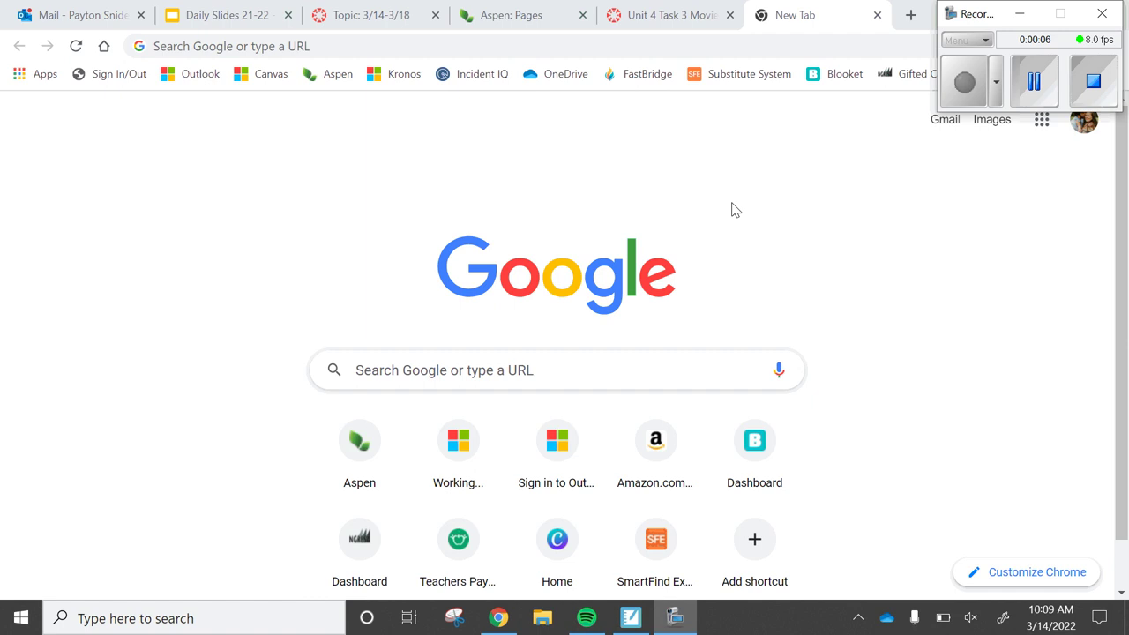
Load the Canva.com homepage in the Chrome tab
{"action": "left_click", "coordinate": [579, 40]}
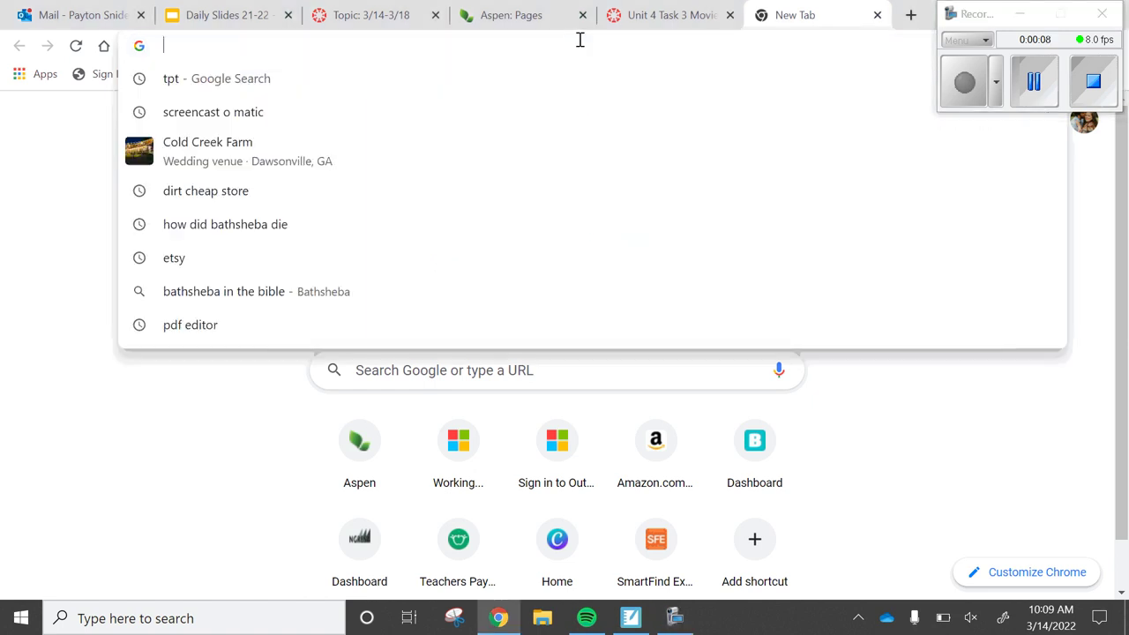
{"action": "type", "text": "Canva"}
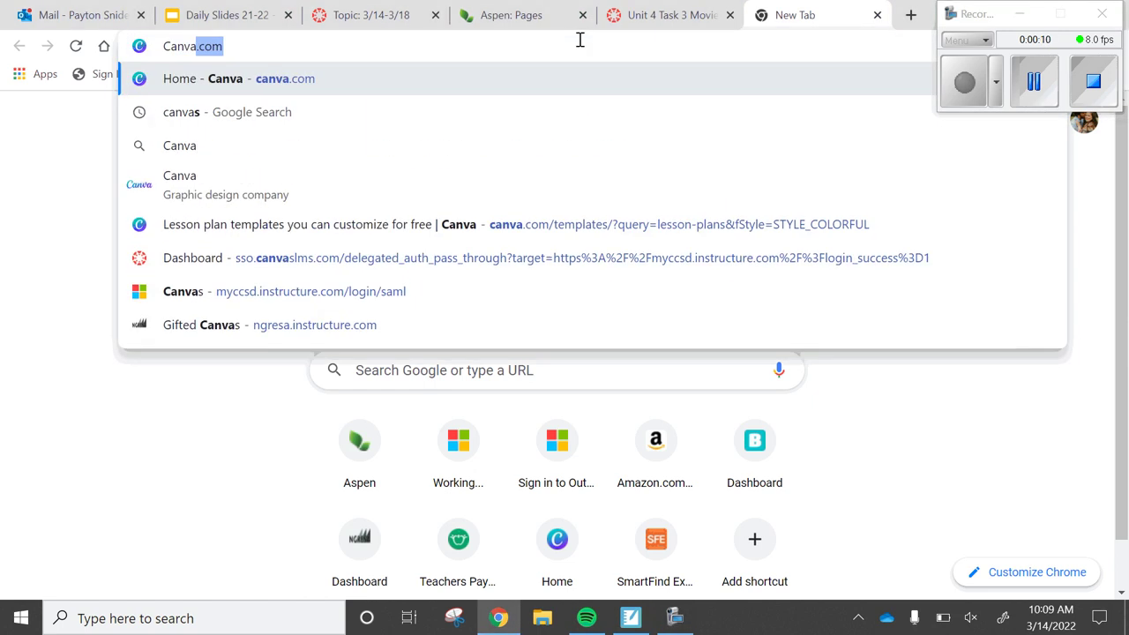
{"action": "type", "text": ".com"}
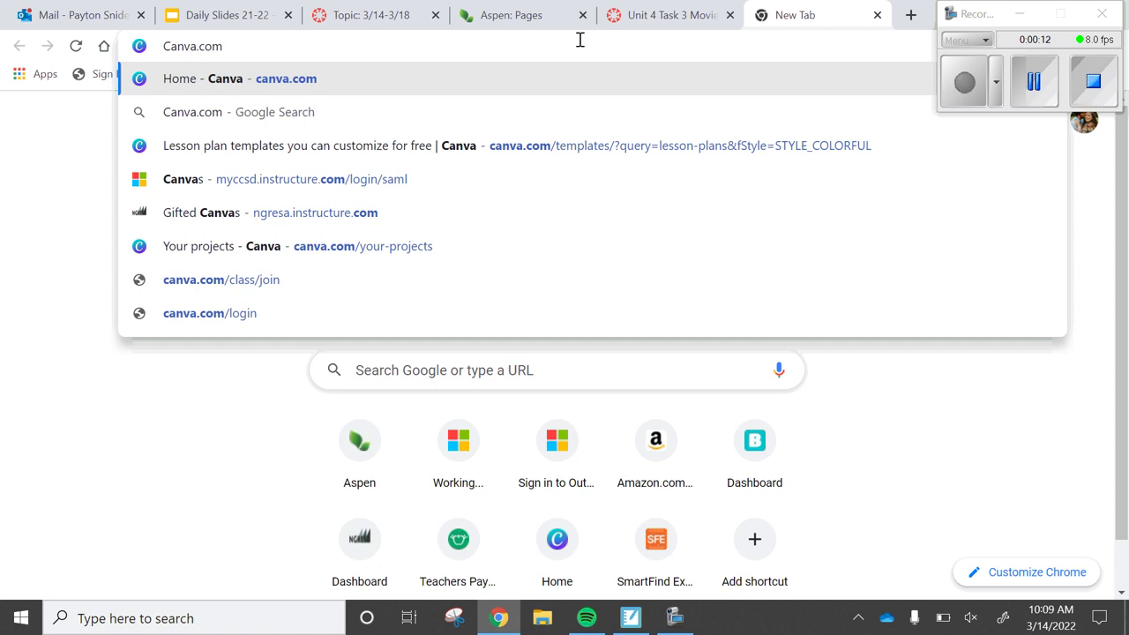
{"action": "key", "text": "Return"}
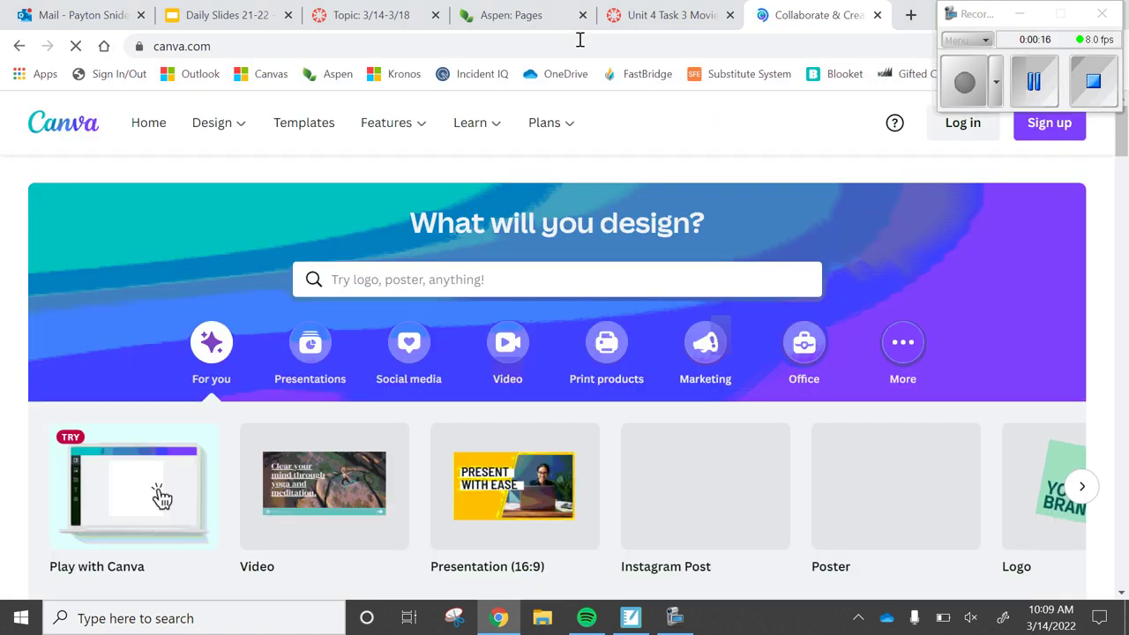
Log in to Canva with email, using the saved school e-mail address from autofill
{"action": "left_click", "coordinate": [962, 125]}
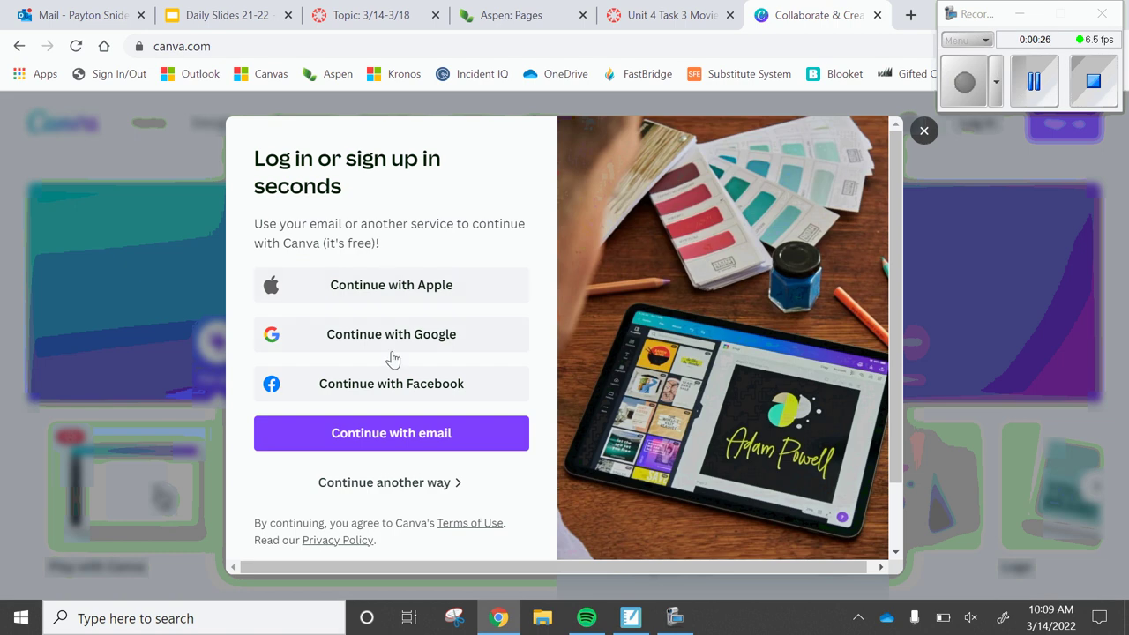
{"action": "left_click", "coordinate": [439, 443]}
{"action": "left_click", "coordinate": [422, 206]}
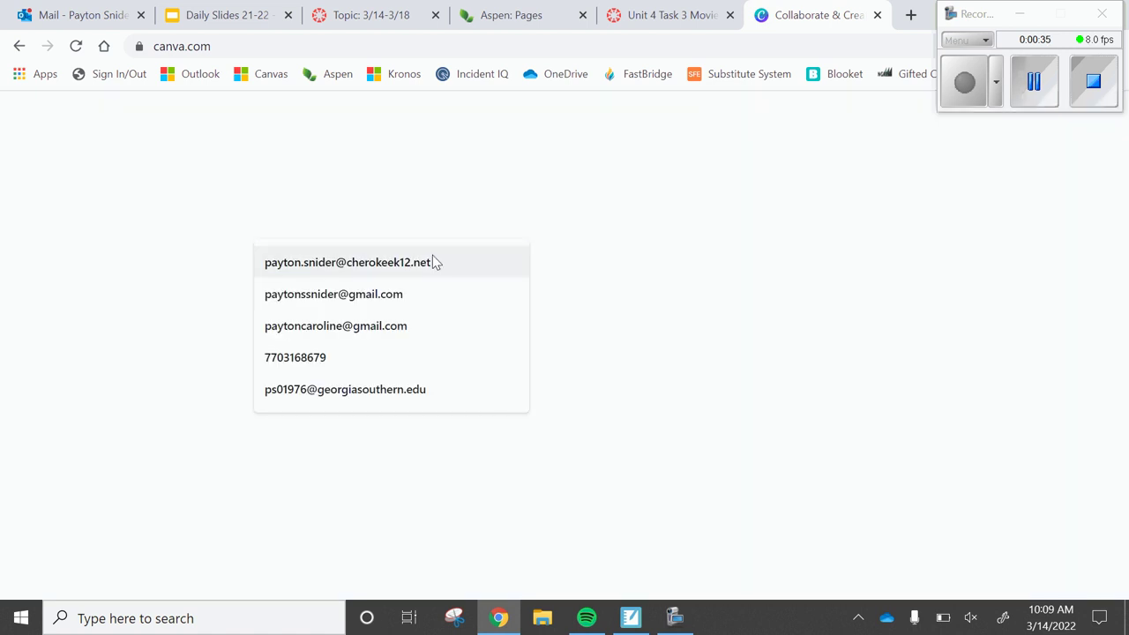
{"action": "left_click", "coordinate": [433, 262]}
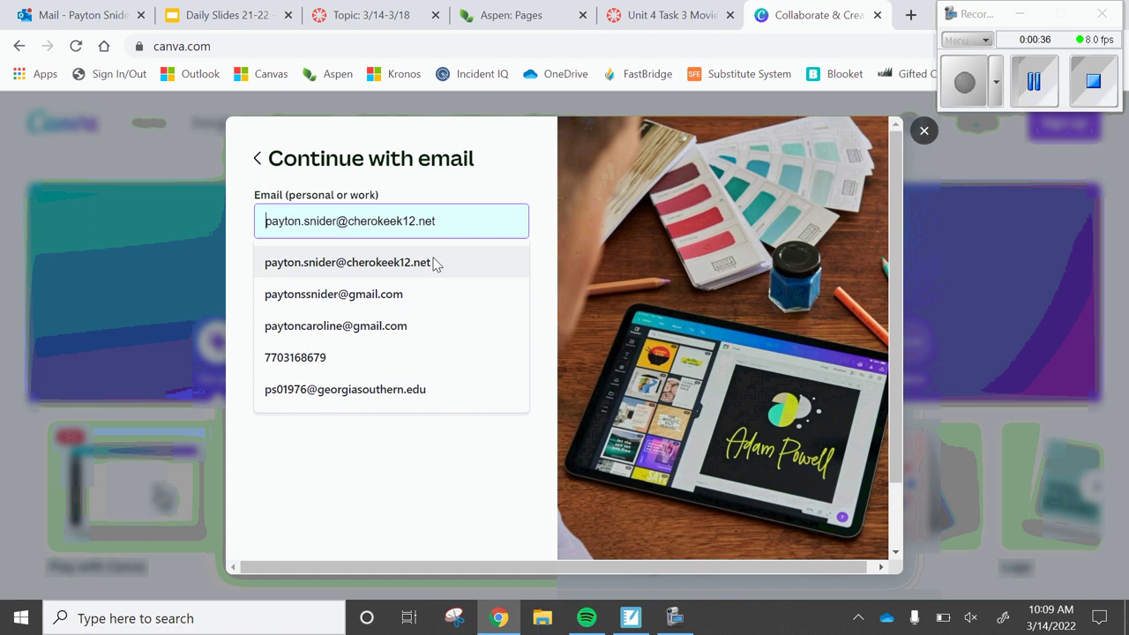
{"action": "left_click", "coordinate": [433, 267]}
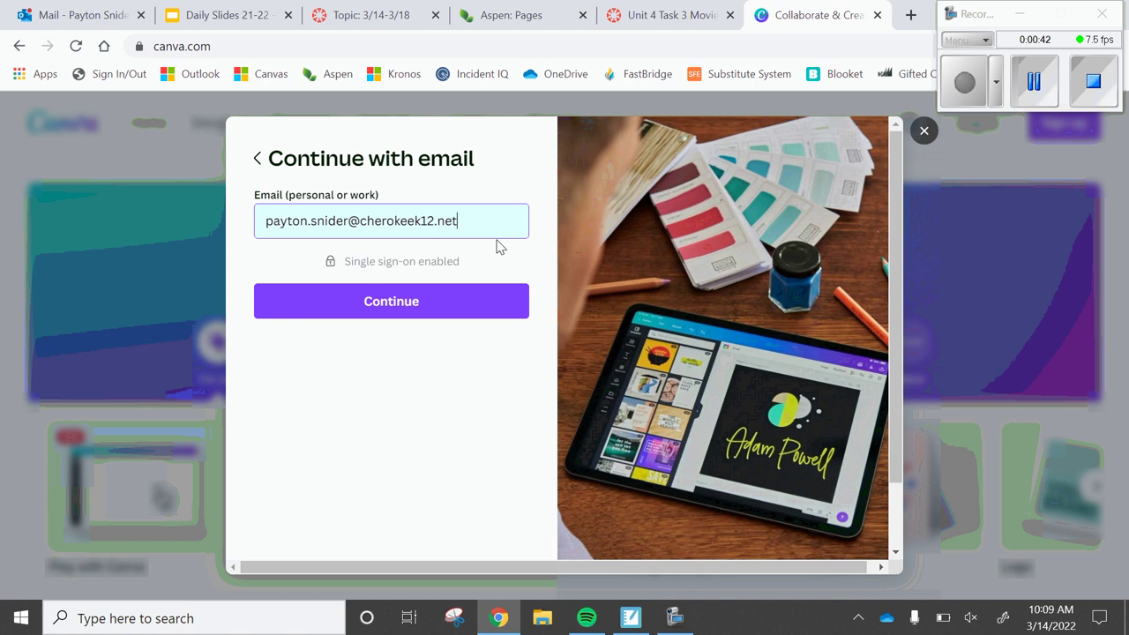
{"action": "left_click", "coordinate": [429, 307]}
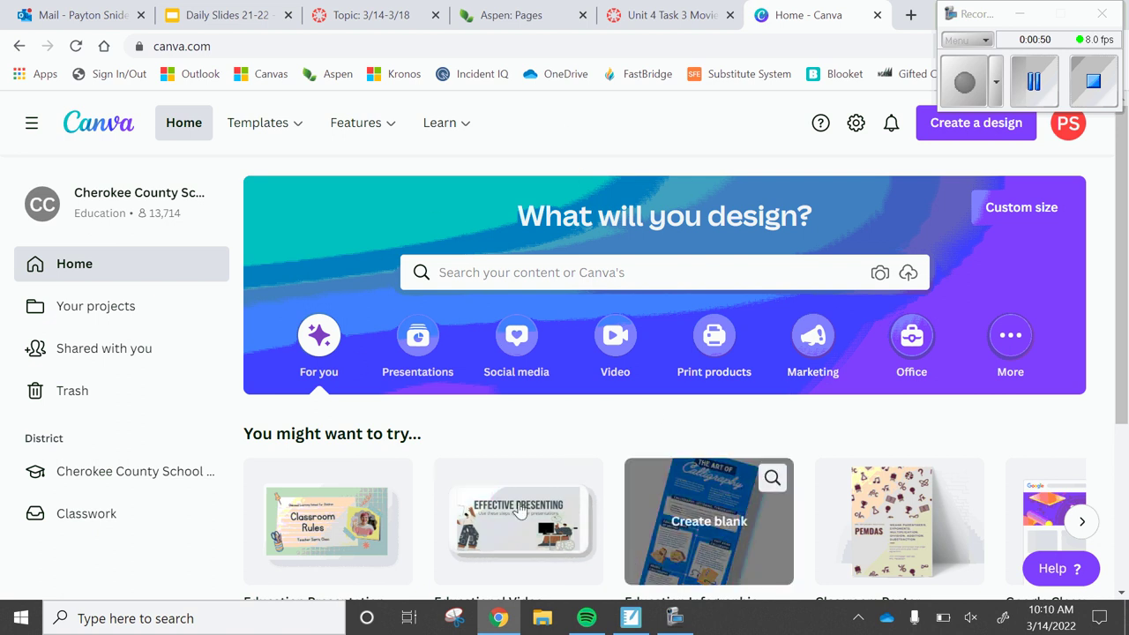
Search Canva's templates for movie posters
{"action": "left_click", "coordinate": [591, 271]}
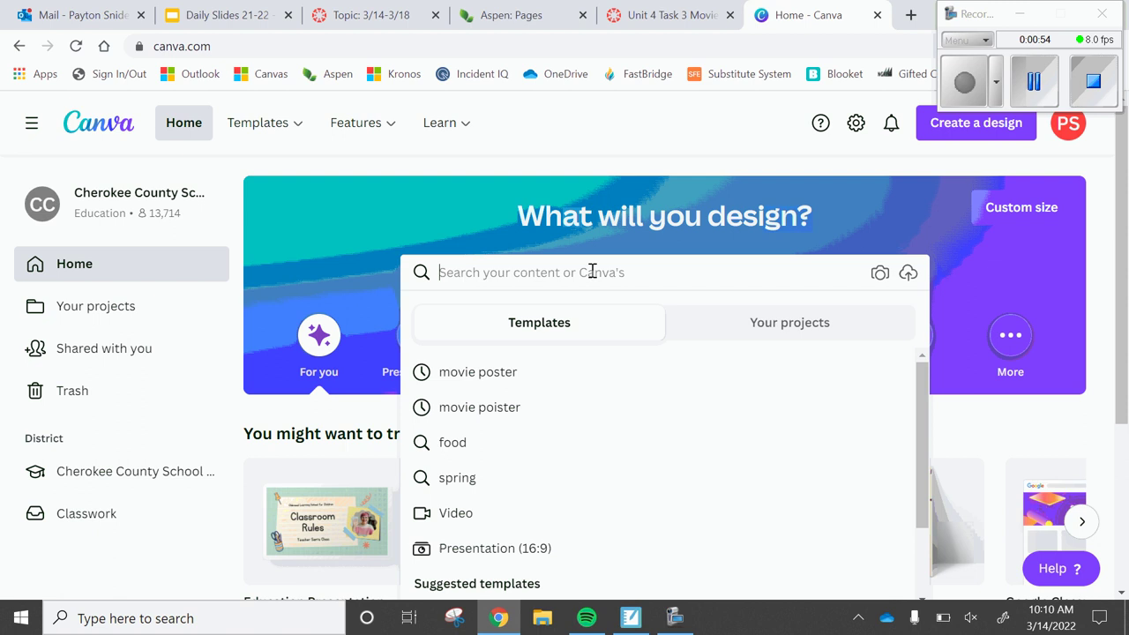
{"action": "type", "text": "movie poster"}
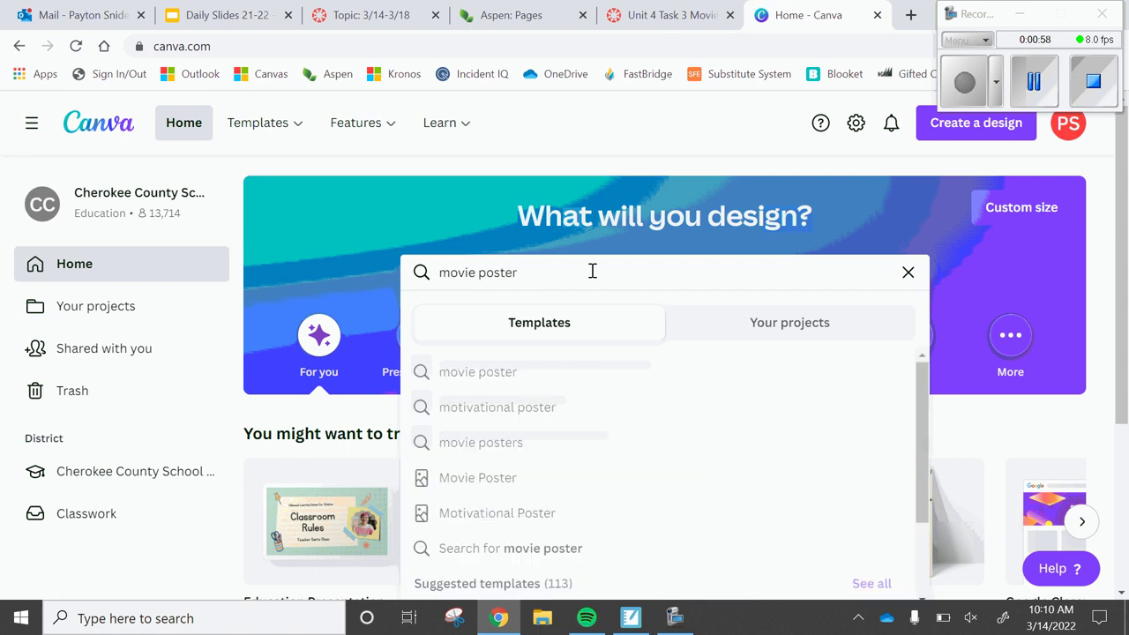
{"action": "key", "text": "Return"}
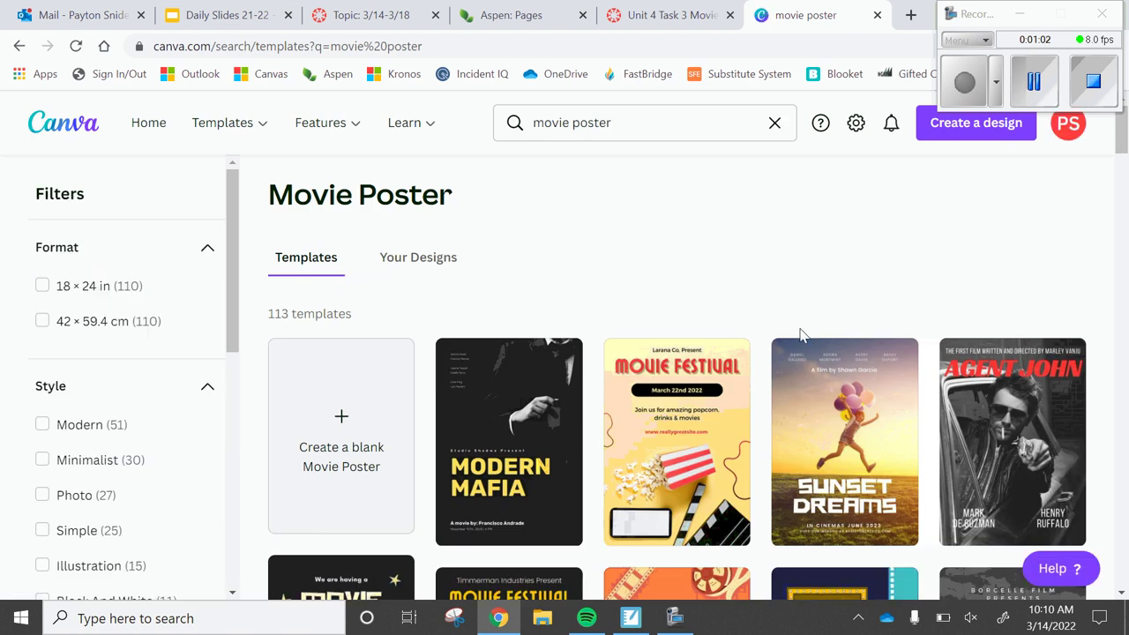
Scroll through the movie poster template results
{"action": "scroll", "coordinate": [768, 315], "scroll_direction": "down", "scroll_amount": 2}
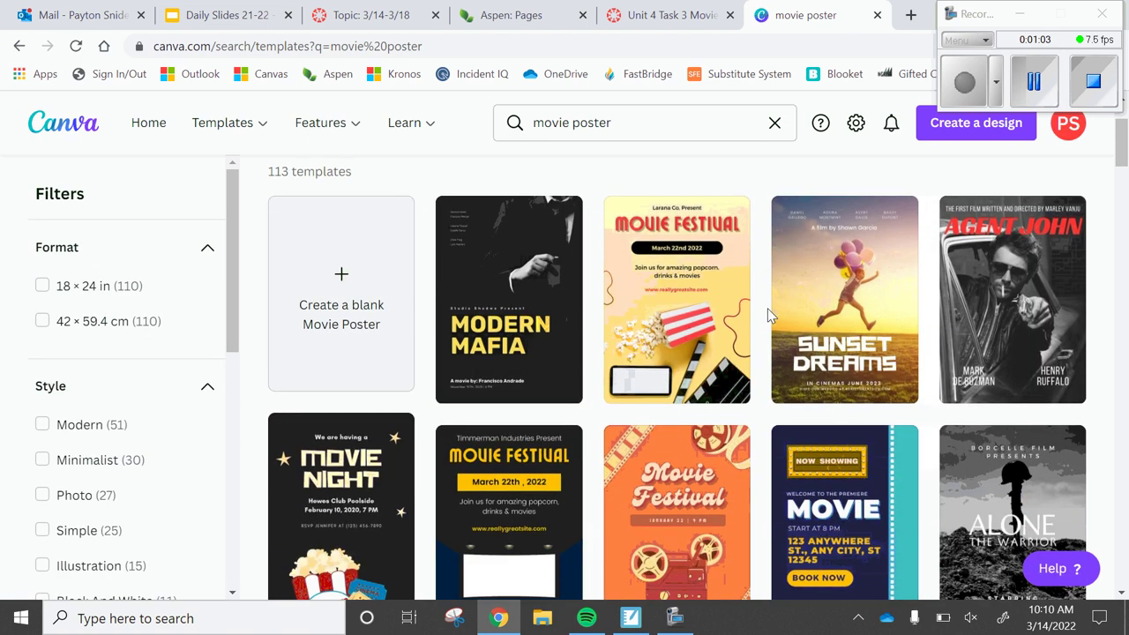
{"action": "scroll", "coordinate": [767, 315], "scroll_direction": "down", "scroll_amount": 5}
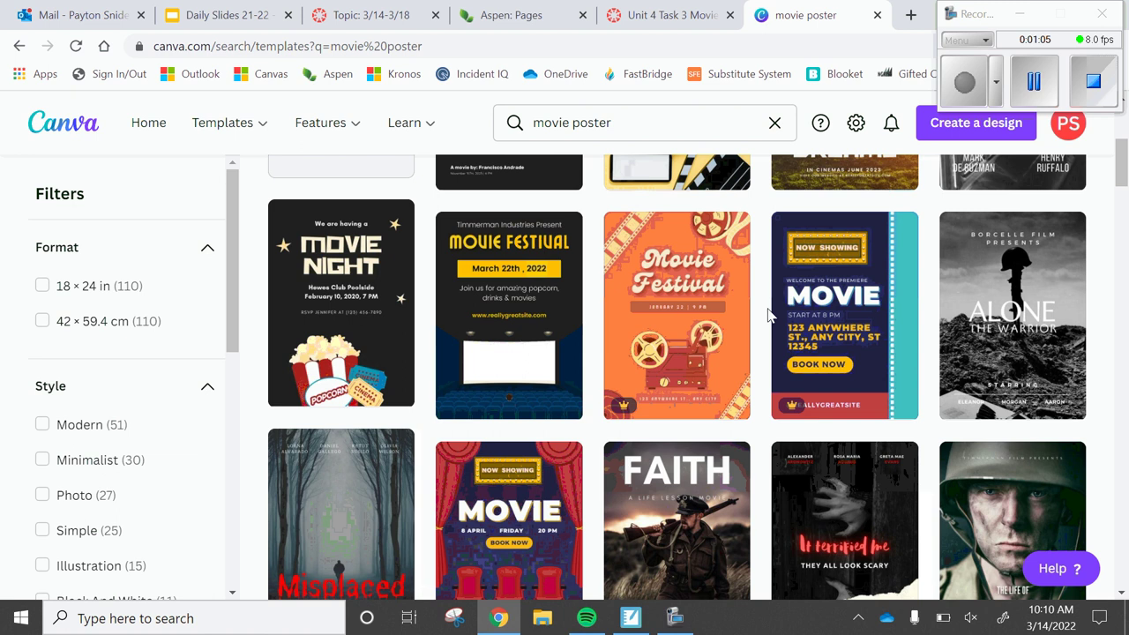
{"action": "scroll", "coordinate": [767, 315], "scroll_direction": "down", "scroll_amount": 4}
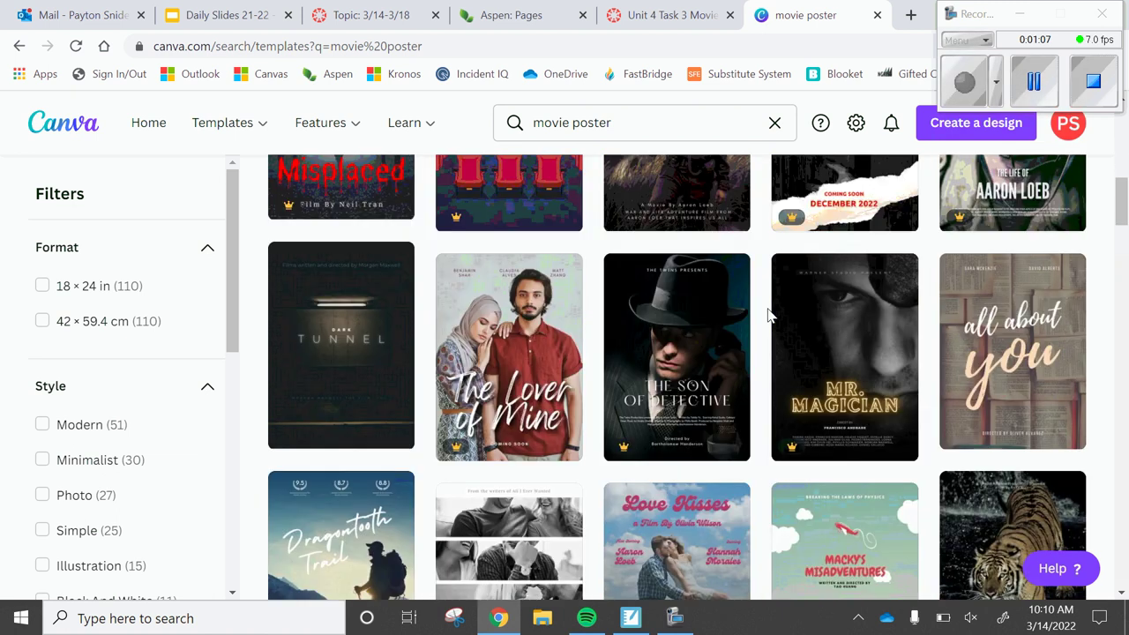
{"action": "scroll", "coordinate": [767, 315], "scroll_direction": "down", "scroll_amount": 2}
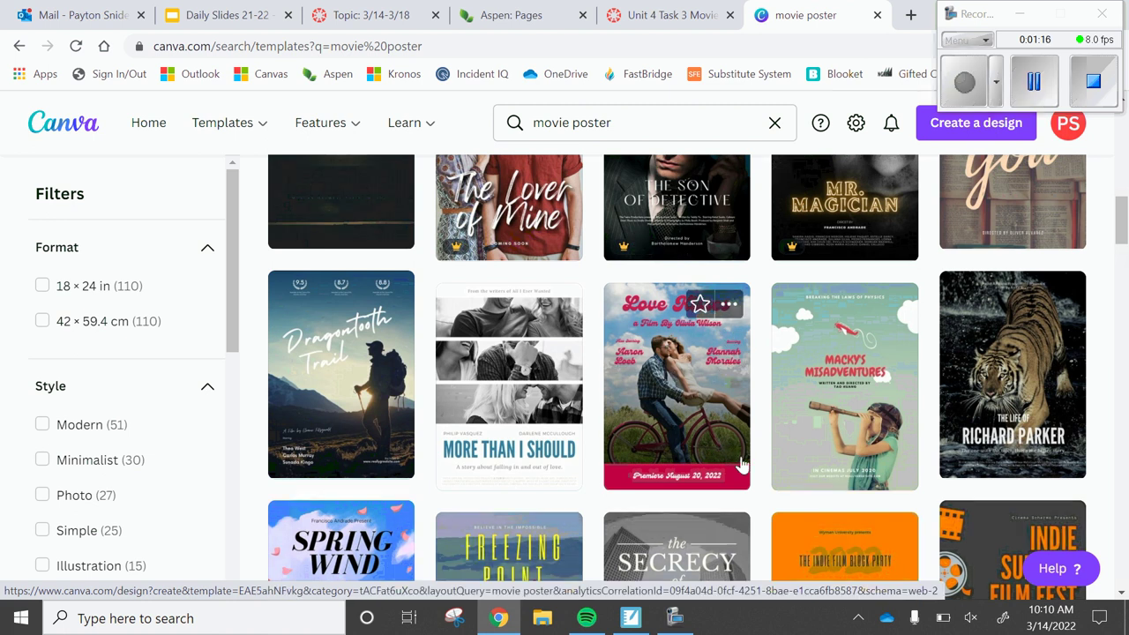
{"action": "scroll", "coordinate": [738, 458], "scroll_direction": "down", "scroll_amount": 1}
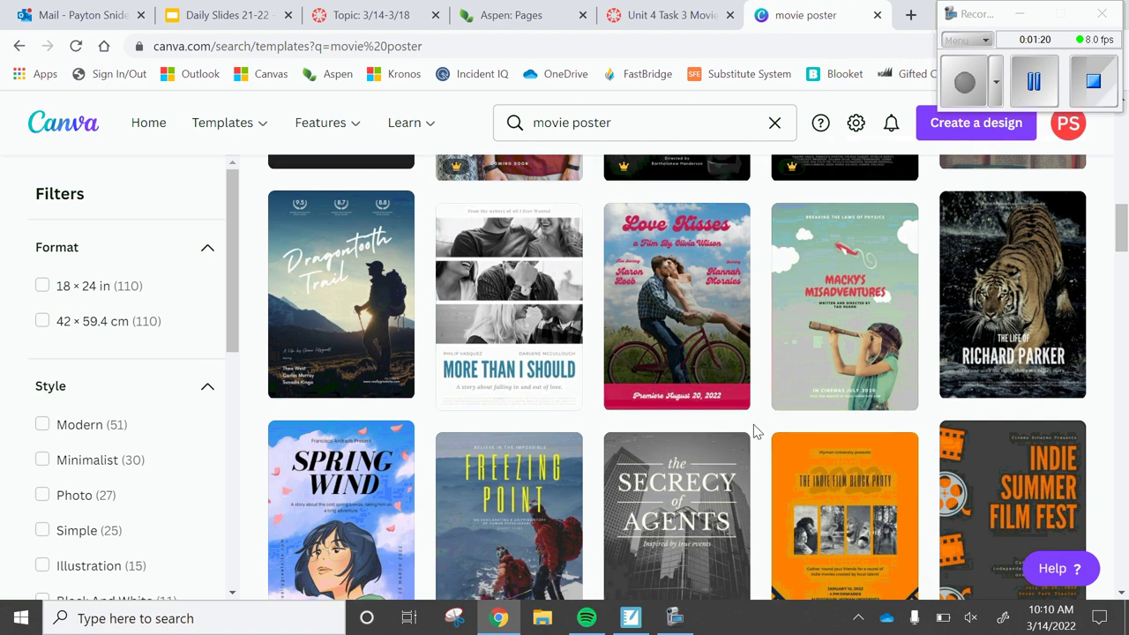
{"action": "scroll", "coordinate": [754, 428], "scroll_direction": "down", "scroll_amount": 2}
{"action": "scroll", "coordinate": [754, 431], "scroll_direction": "down", "scroll_amount": 3}
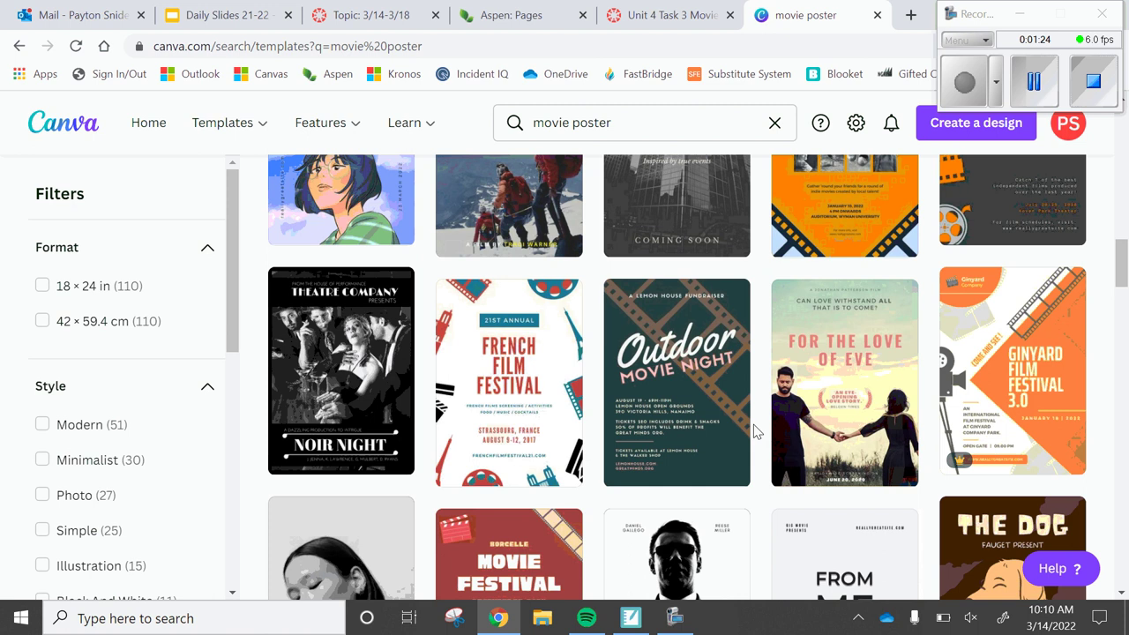
{"action": "scroll", "coordinate": [753, 424], "scroll_direction": "down", "scroll_amount": 2}
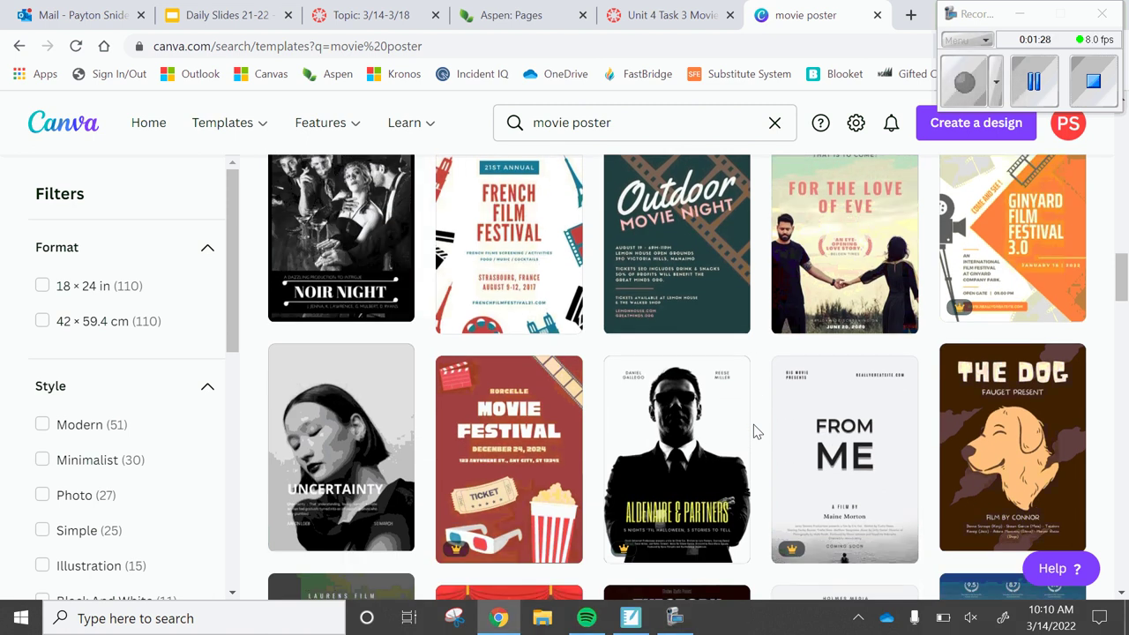
{"action": "scroll", "coordinate": [754, 431], "scroll_direction": "down", "scroll_amount": 2}
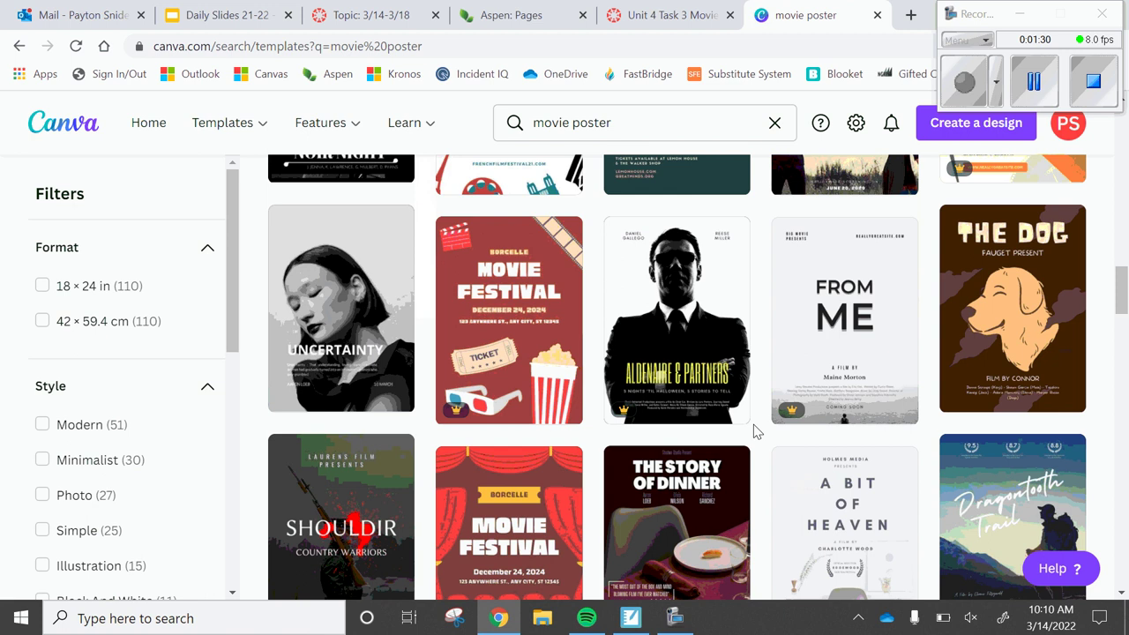
{"action": "mouse_move", "coordinate": [705, 314]}
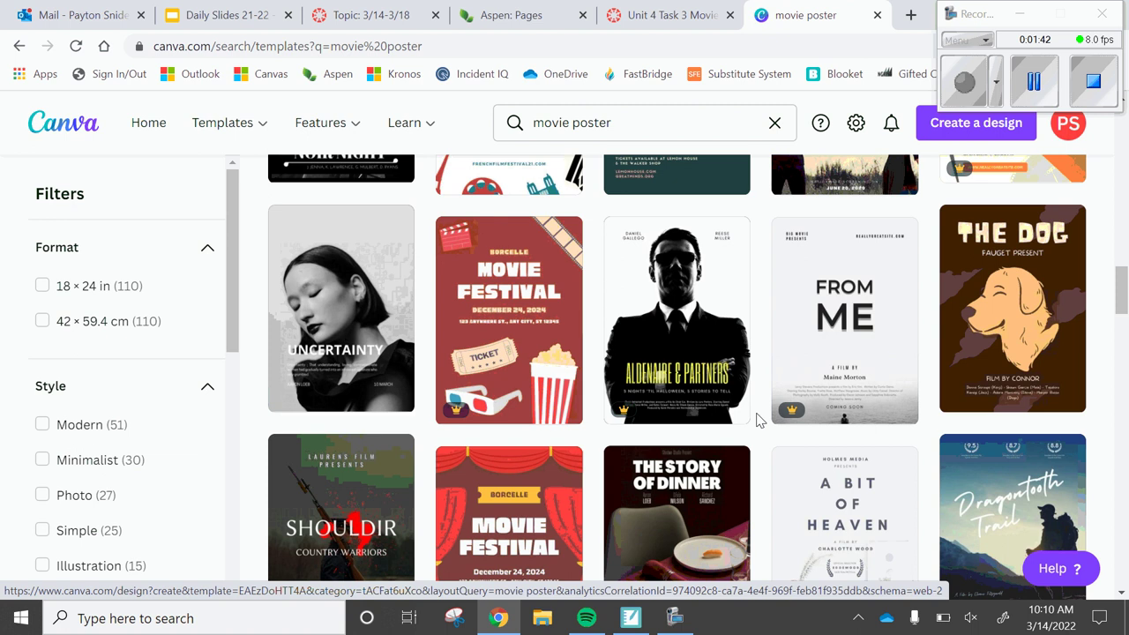
{"action": "scroll", "coordinate": [755, 419], "scroll_direction": "down", "scroll_amount": 3}
{"action": "scroll", "coordinate": [755, 419], "scroll_direction": "up", "scroll_amount": 2}
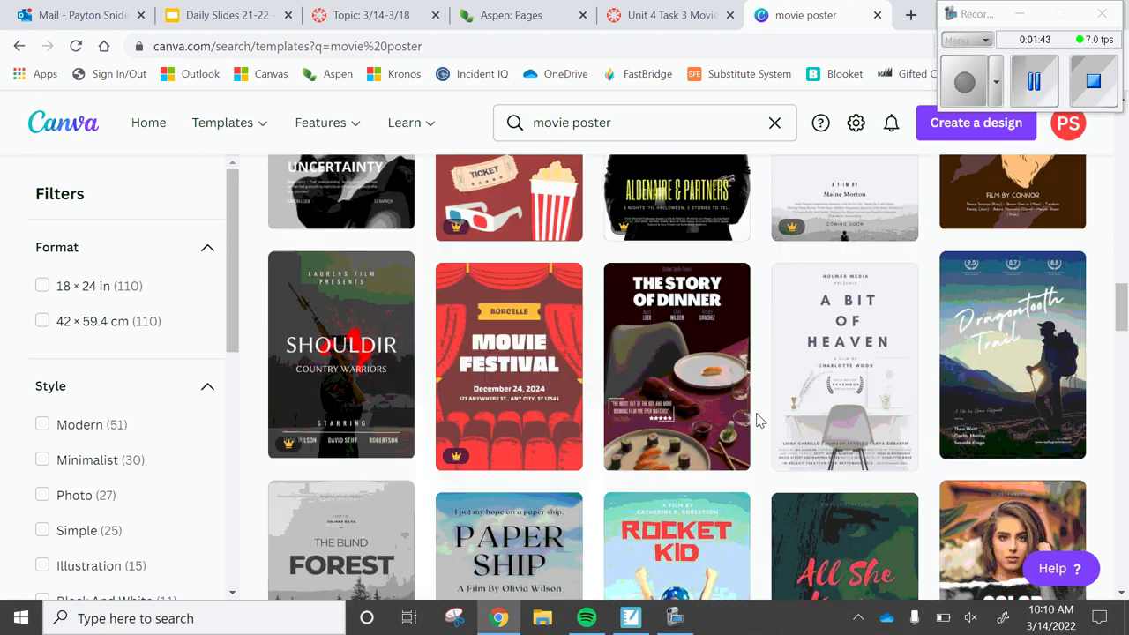
{"action": "scroll", "coordinate": [756, 419], "scroll_direction": "down", "scroll_amount": 5}
{"action": "scroll", "coordinate": [759, 421], "scroll_direction": "up", "scroll_amount": 10}
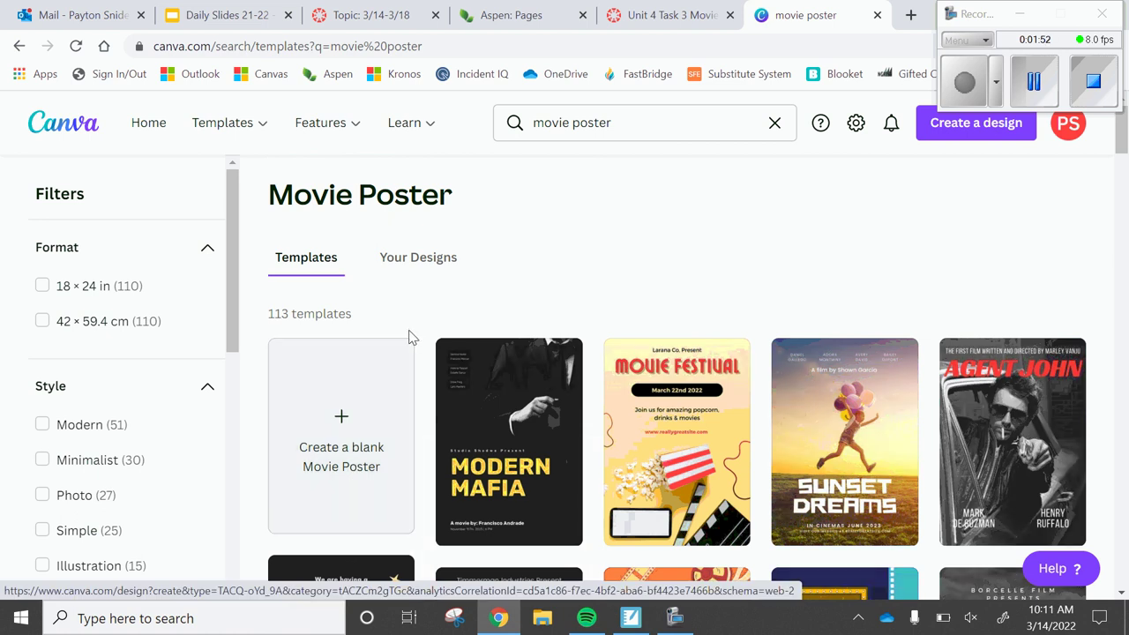
{"action": "scroll", "coordinate": [708, 247], "scroll_direction": "down", "scroll_amount": 2}
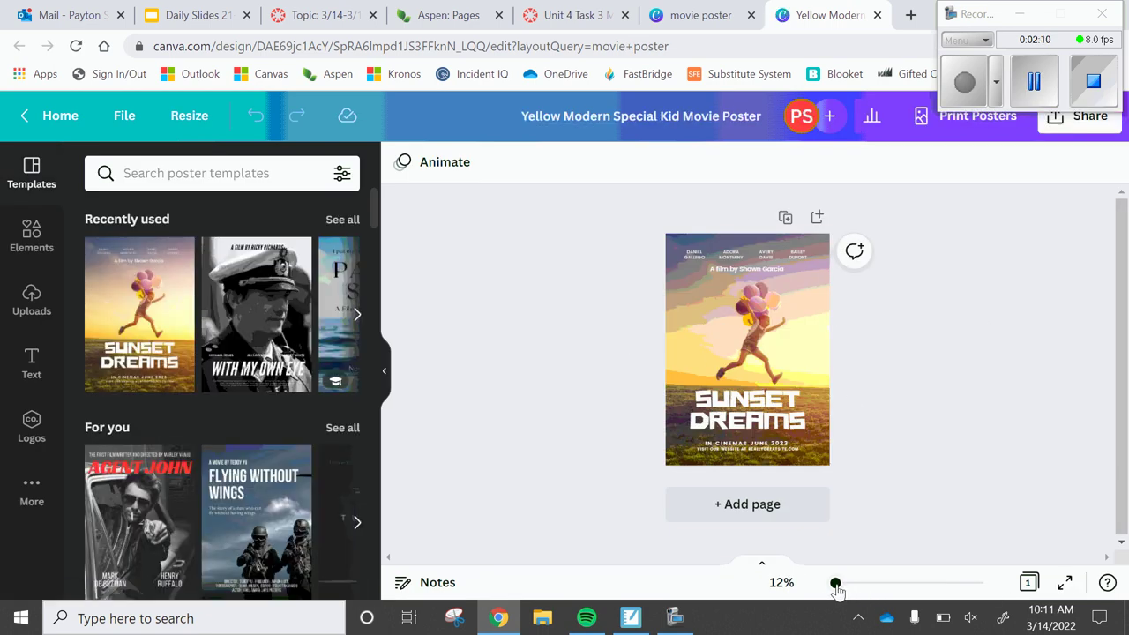
Zoom in on the Sunset Dreams poster so it appears larger on the canvas
{"action": "mouse_move", "coordinate": [836, 591]}
{"action": "left_mouse_down"}
{"action": "mouse_move", "coordinate": [853, 591]}
{"action": "mouse_move", "coordinate": [838, 591]}
{"action": "left_mouse_up"}
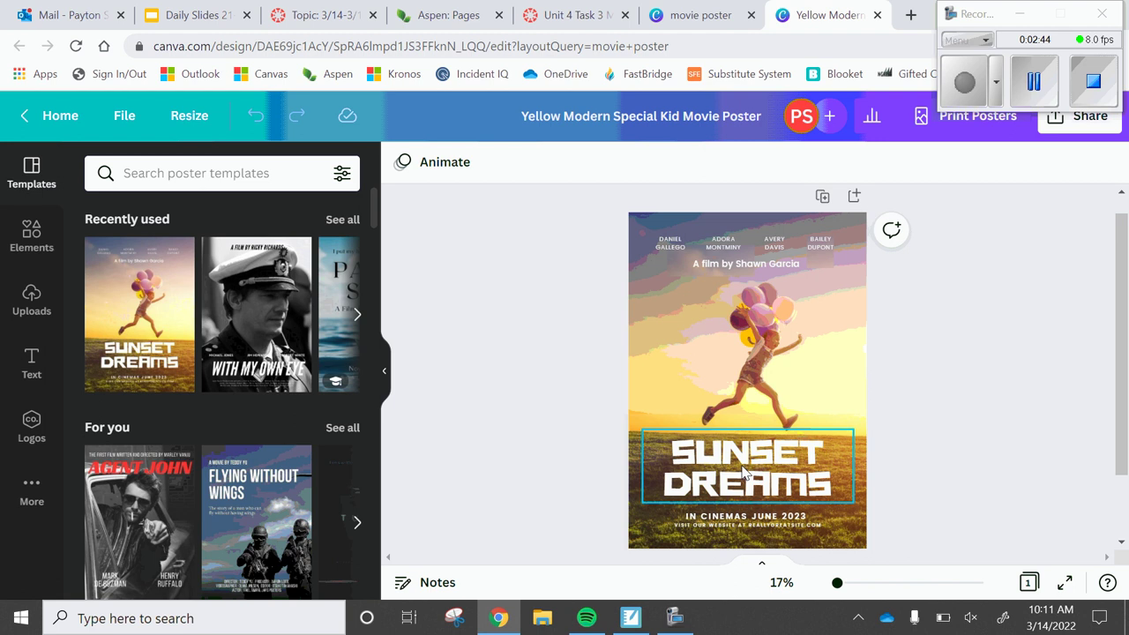
Replace the SUNSET DREAMS title with the teacher's name plus 'MOVIE'
{"action": "left_click", "coordinate": [744, 473]}
{"action": "left_click", "coordinate": [744, 469]}
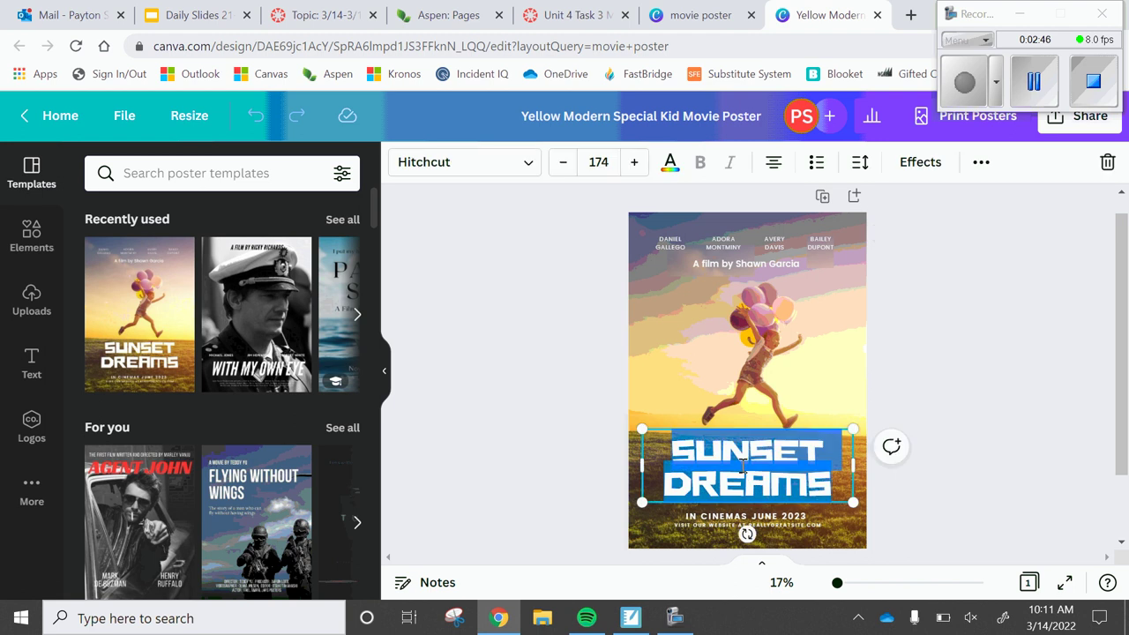
{"action": "type", "text": "SNI"}
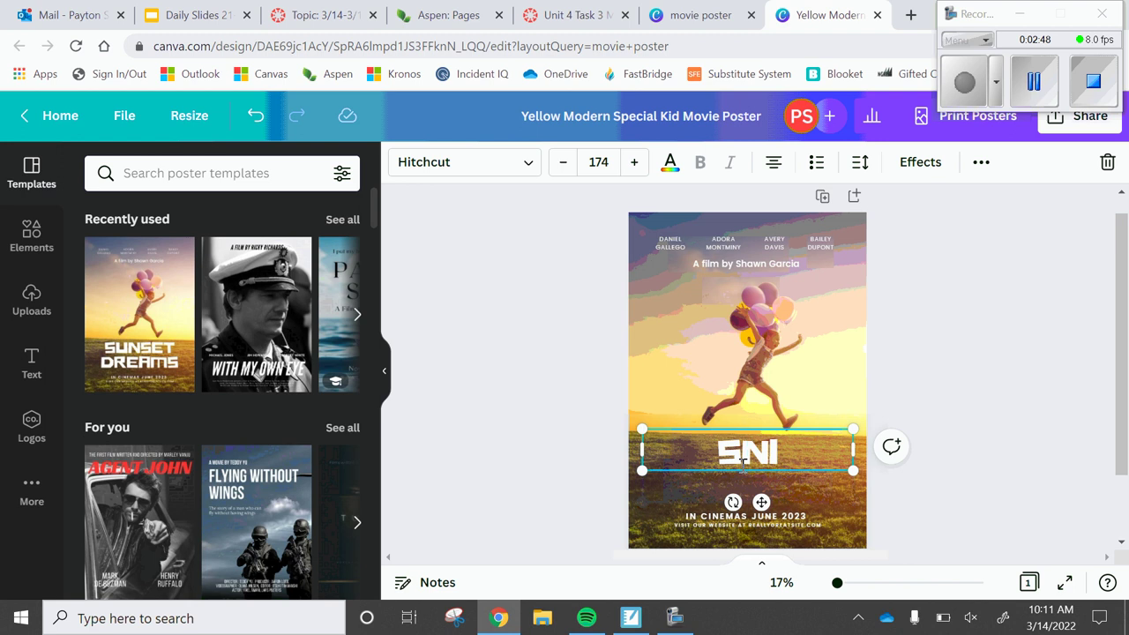
{"action": "type", "text": "DER'S"}
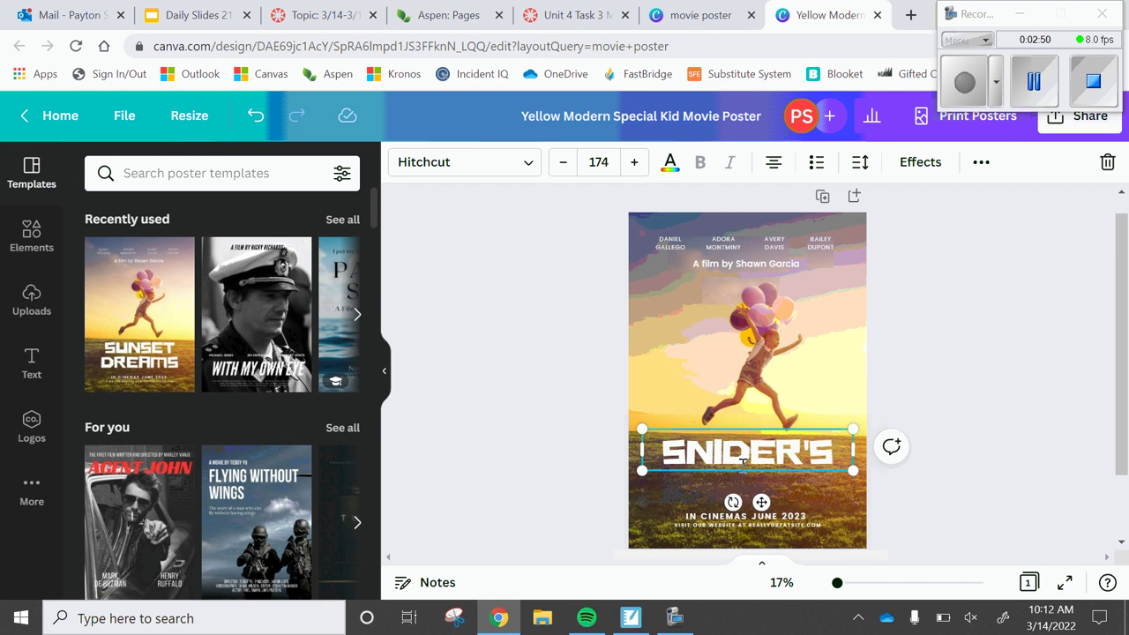
{"action": "type", "text": " MOVIE"}
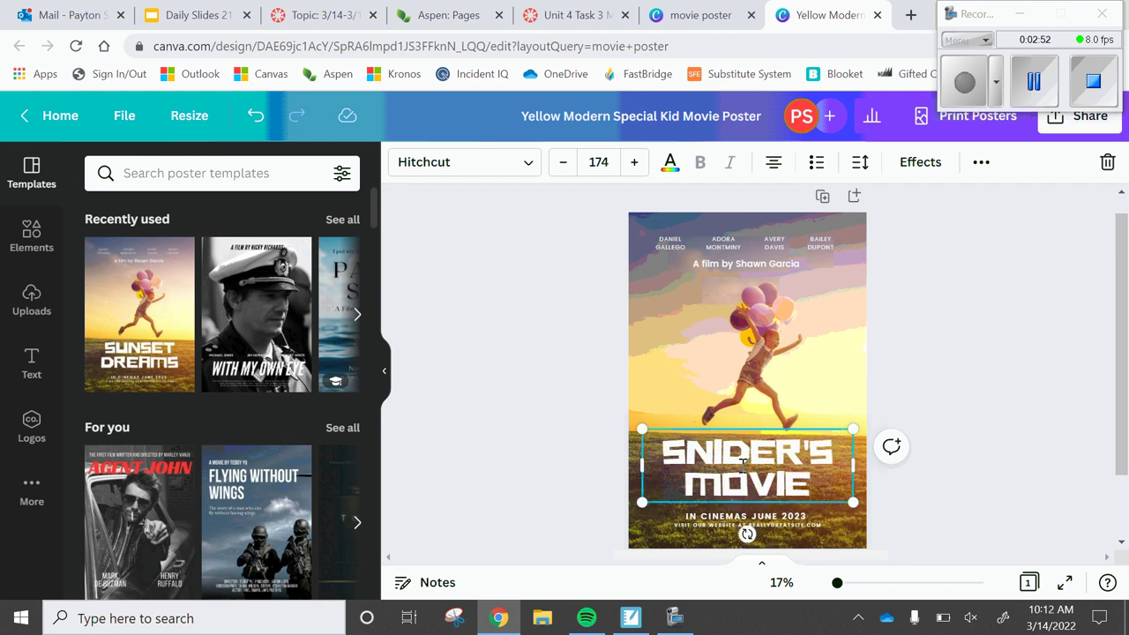
Change the 'A film by' credit to name the teacher instead of the director
{"action": "double_click", "coordinate": [775, 258]}
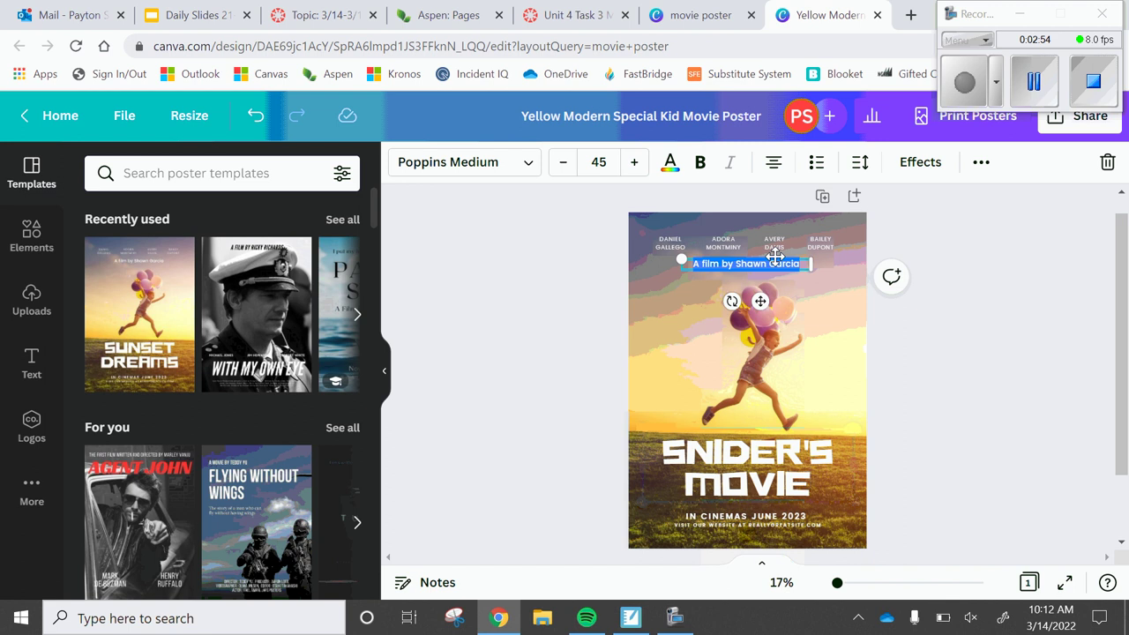
{"action": "left_click", "coordinate": [775, 257]}
{"action": "key", "text": "BackSpace"}
{"action": "key", "text": "BackSpace"}
{"action": "key", "text": "BackSpace"}
{"action": "key", "text": "BackSpace"}
{"action": "key", "text": "BackSpace"}
{"action": "key", "text": "BackSpace"}
{"action": "key", "text": "BackSpace"}
{"action": "key", "text": "BackSpace"}
{"action": "key", "text": "BackSpace"}
{"action": "key", "text": "BackSpace"}
{"action": "key", "text": "BackSpace"}
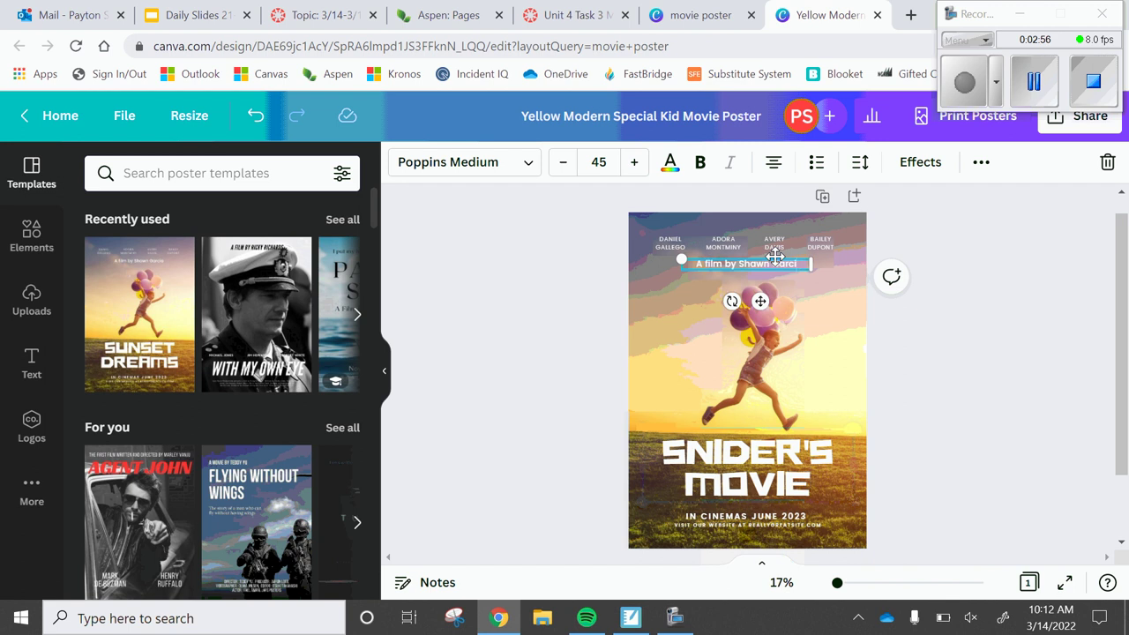
{"action": "key", "text": "BackSpace"}
{"action": "type", "text": "Mrs. Snider"}
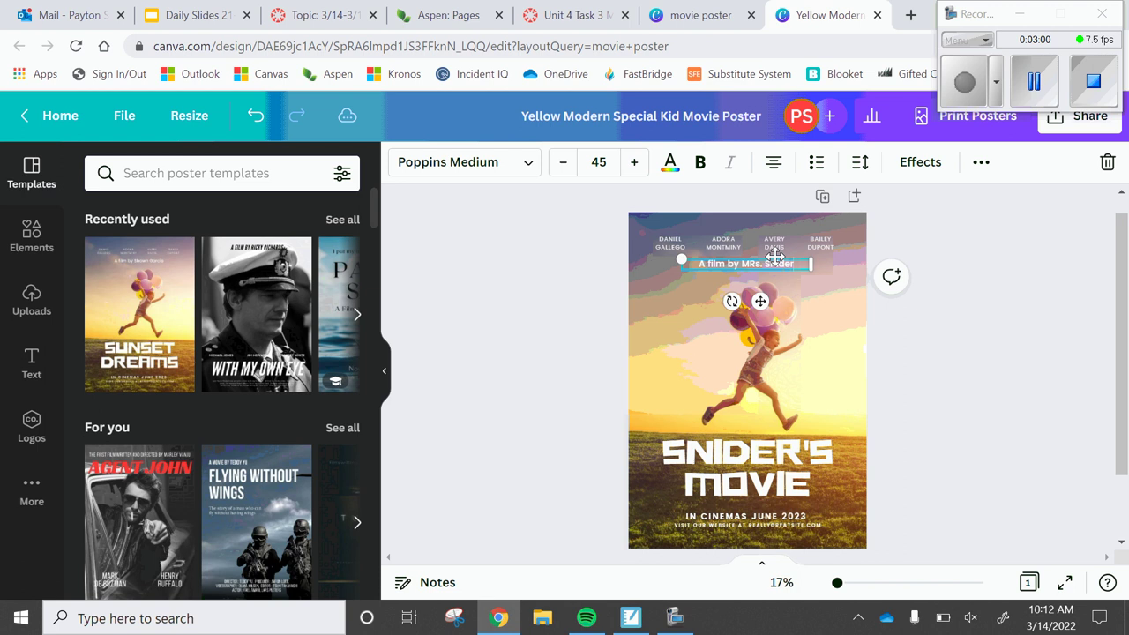
{"action": "left_click", "coordinate": [932, 331]}
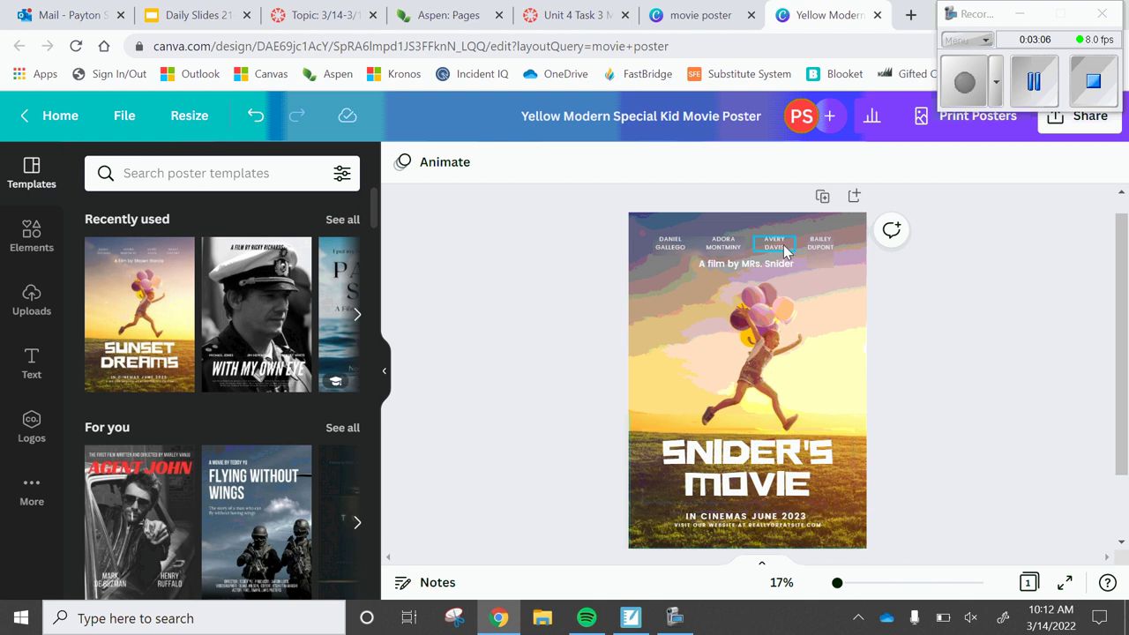
Delete the balloon-boy background photo, leaving the page white
{"action": "left_click", "coordinate": [815, 343]}
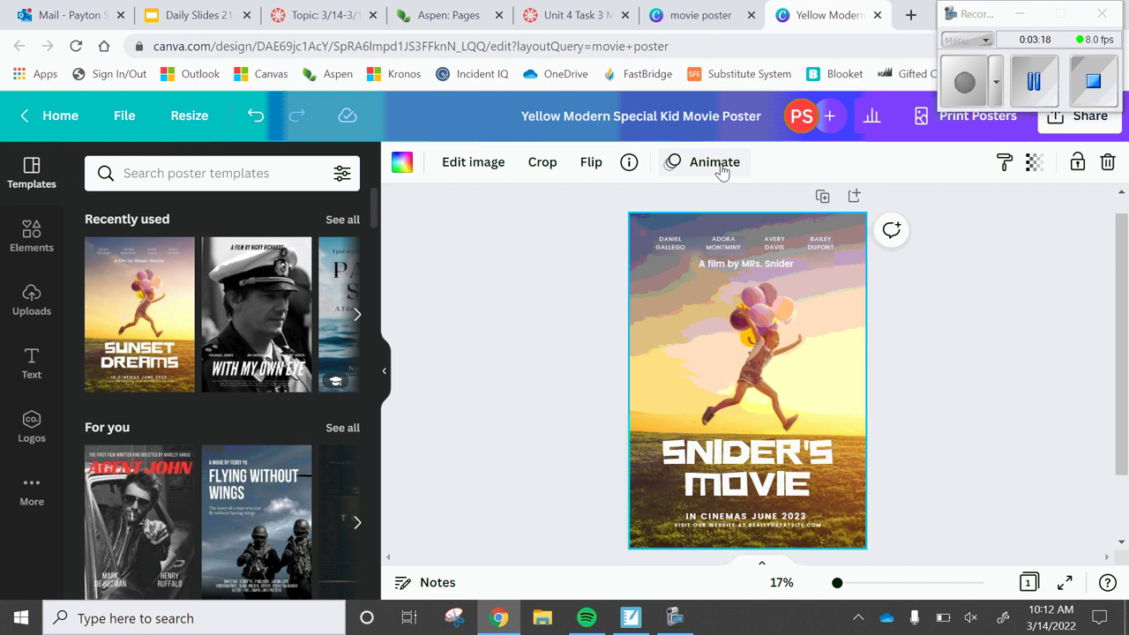
{"action": "left_click", "coordinate": [1108, 162]}
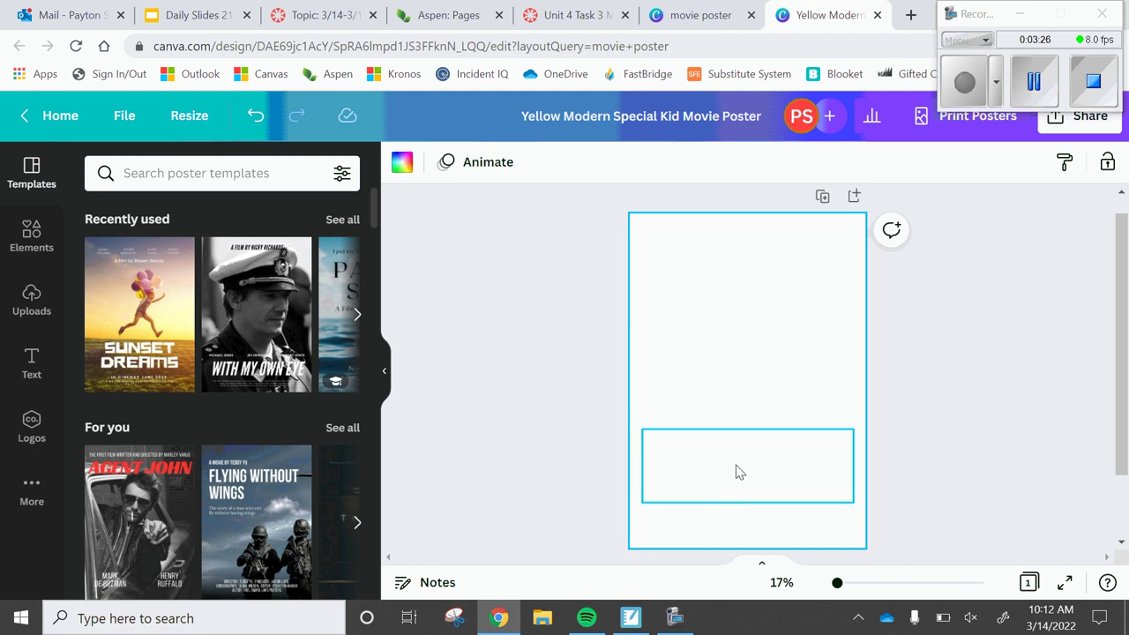
Turn the poster title text grey
{"action": "right_click", "coordinate": [775, 457]}
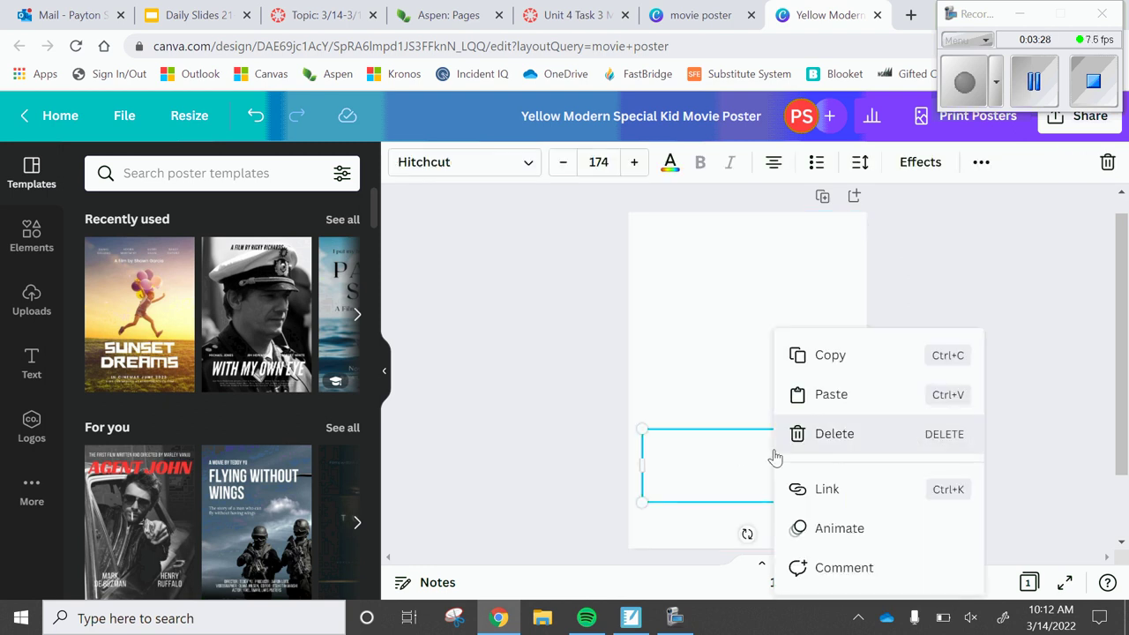
{"action": "right_click", "coordinate": [677, 172]}
{"action": "left_click", "coordinate": [670, 163]}
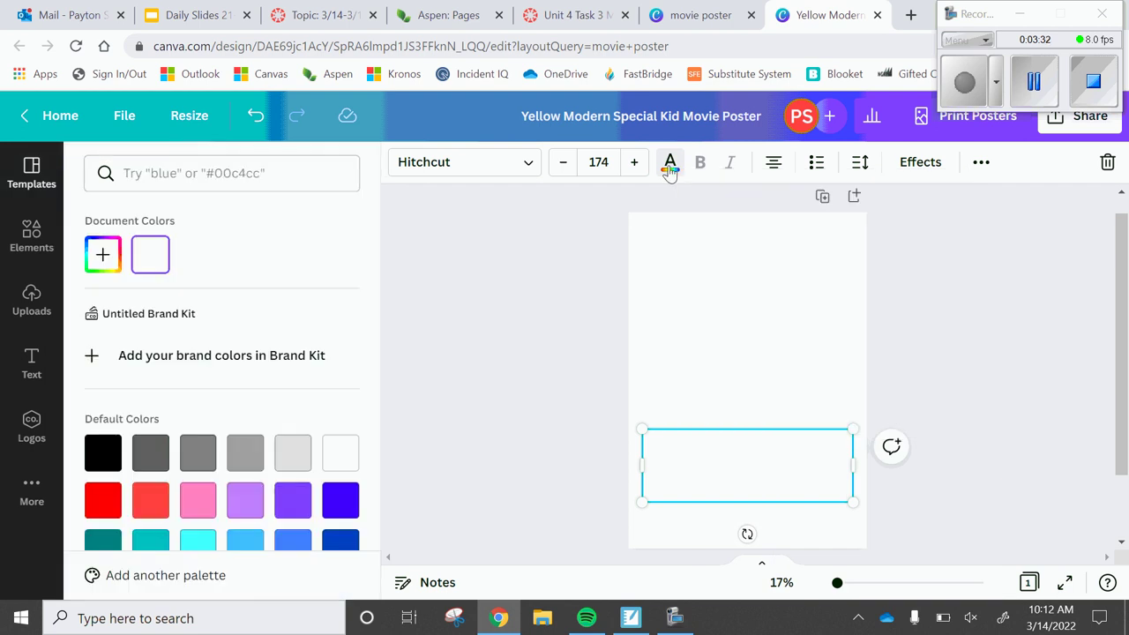
{"action": "left_click", "coordinate": [200, 454]}
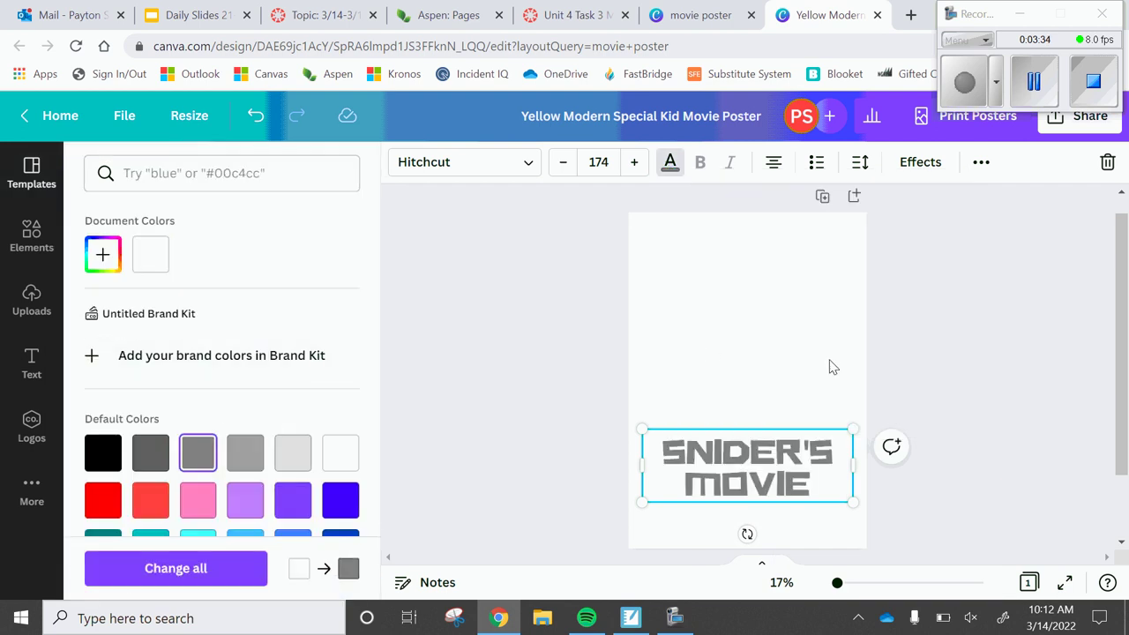
{"action": "key", "text": "Escape"}
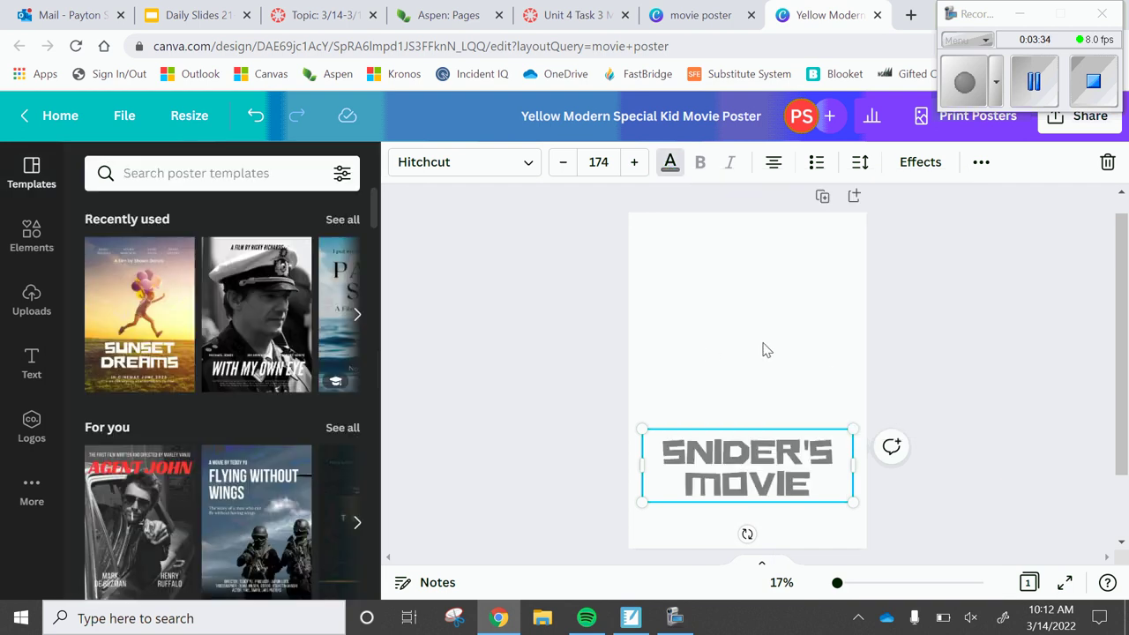
Make the first cast name grey and the credit line dark grey
{"action": "left_click", "coordinate": [29, 247]}
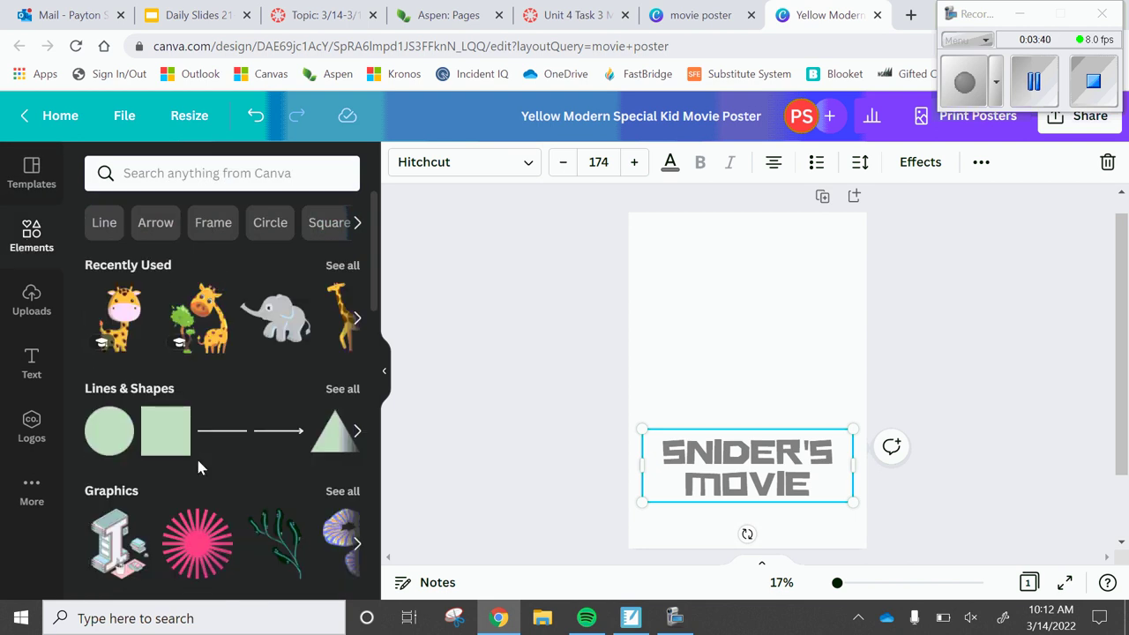
{"action": "left_click", "coordinate": [723, 245]}
{"action": "left_click", "coordinate": [669, 161]}
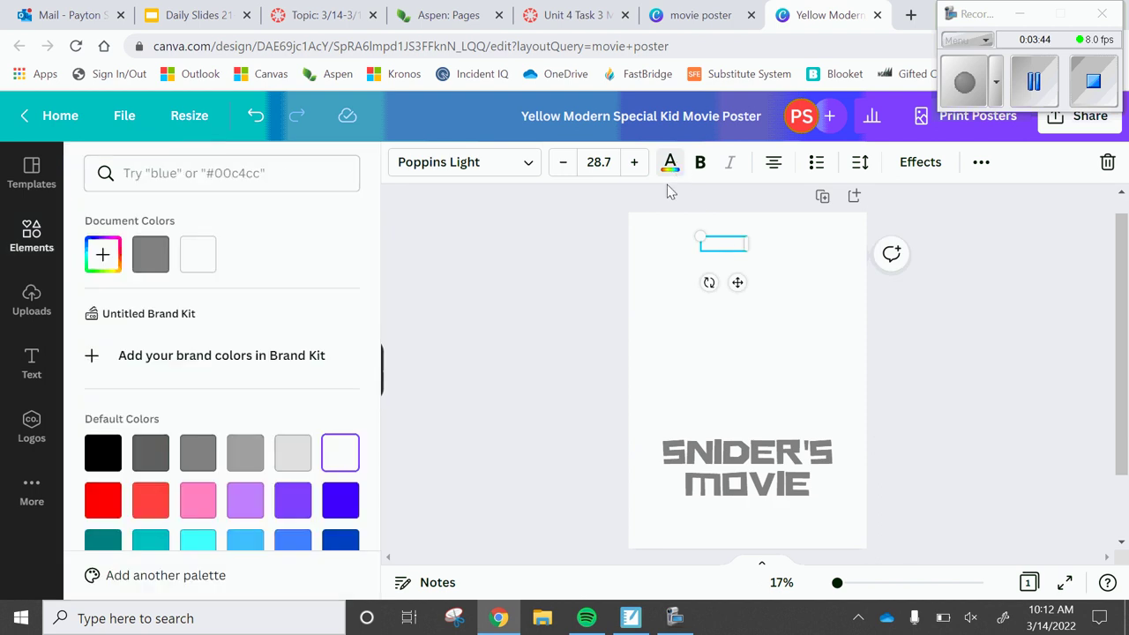
{"action": "left_click", "coordinate": [151, 254]}
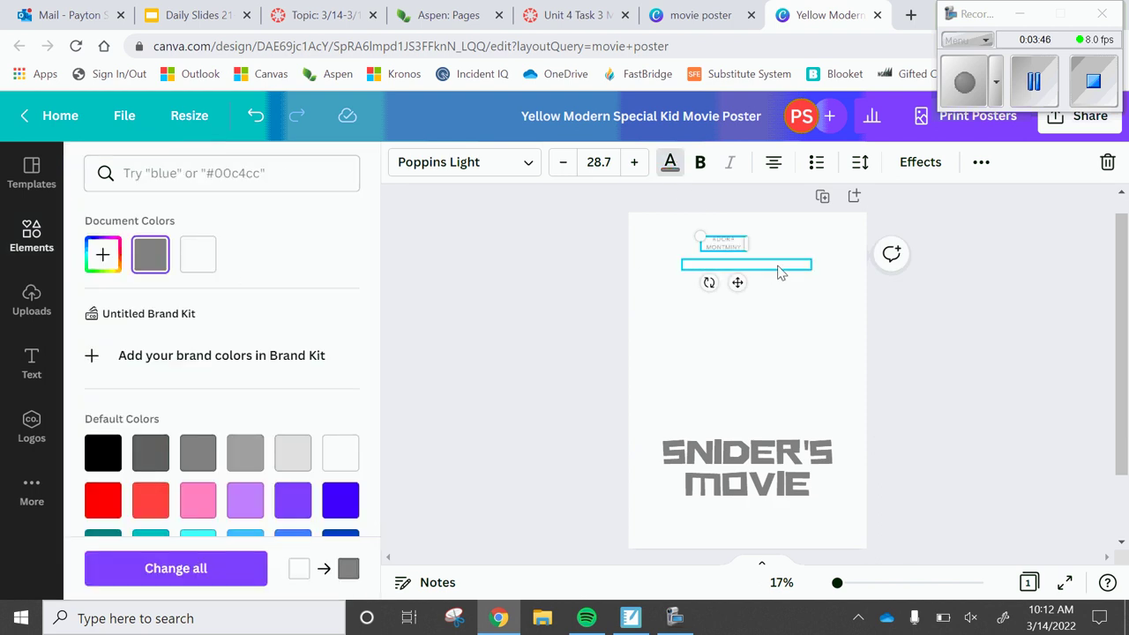
{"action": "left_click", "coordinate": [779, 270]}
{"action": "left_click", "coordinate": [669, 162]}
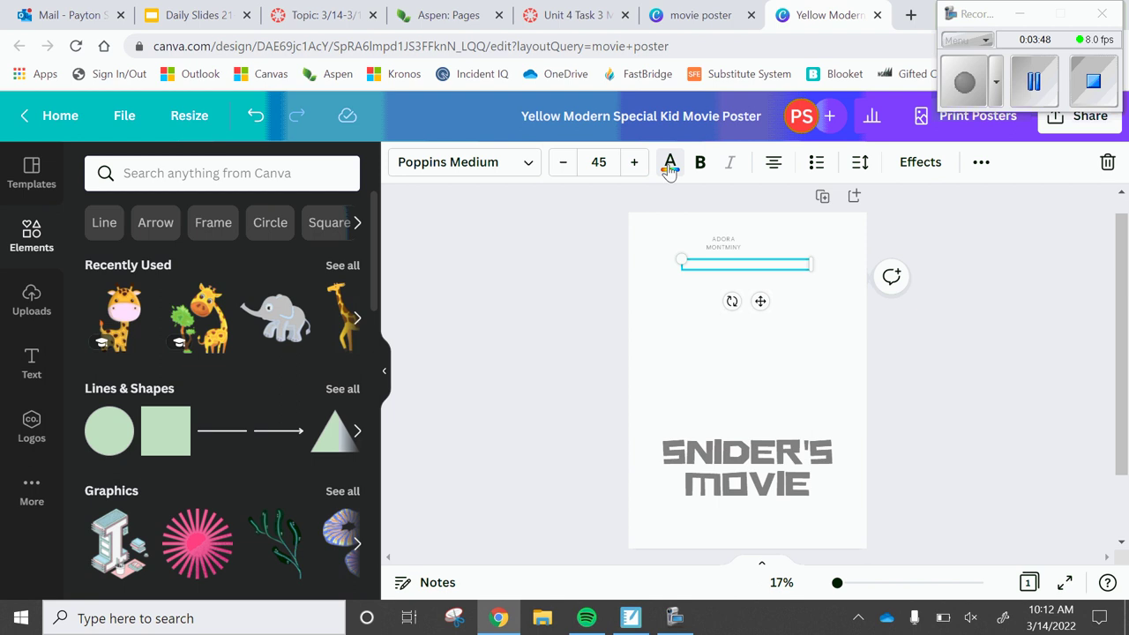
{"action": "left_click", "coordinate": [669, 161]}
{"action": "left_click", "coordinate": [151, 452]}
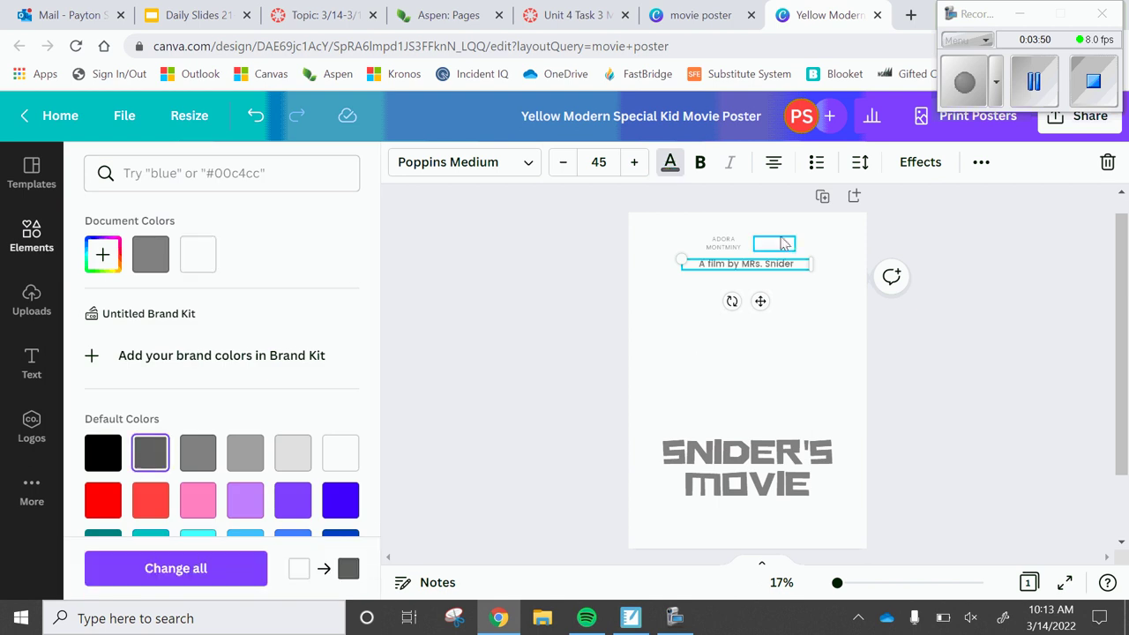
Make the remaining cast name and the IN CINEMAS JUNE 2023 line grey
{"action": "left_click", "coordinate": [787, 247]}
{"action": "left_click", "coordinate": [150, 254]}
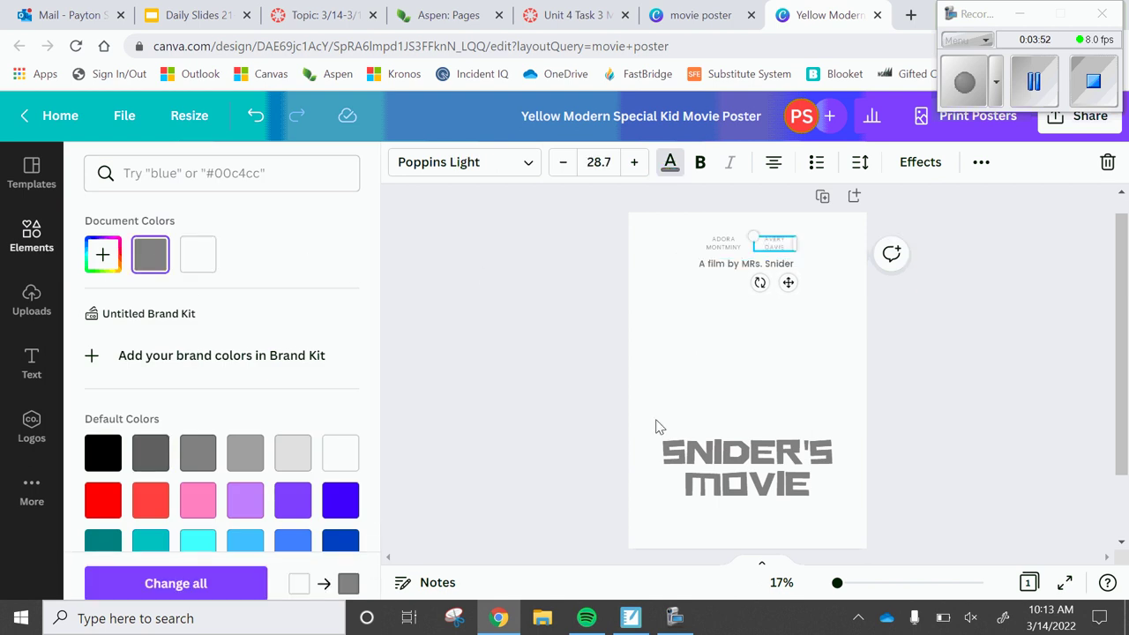
{"action": "left_click", "coordinate": [747, 519]}
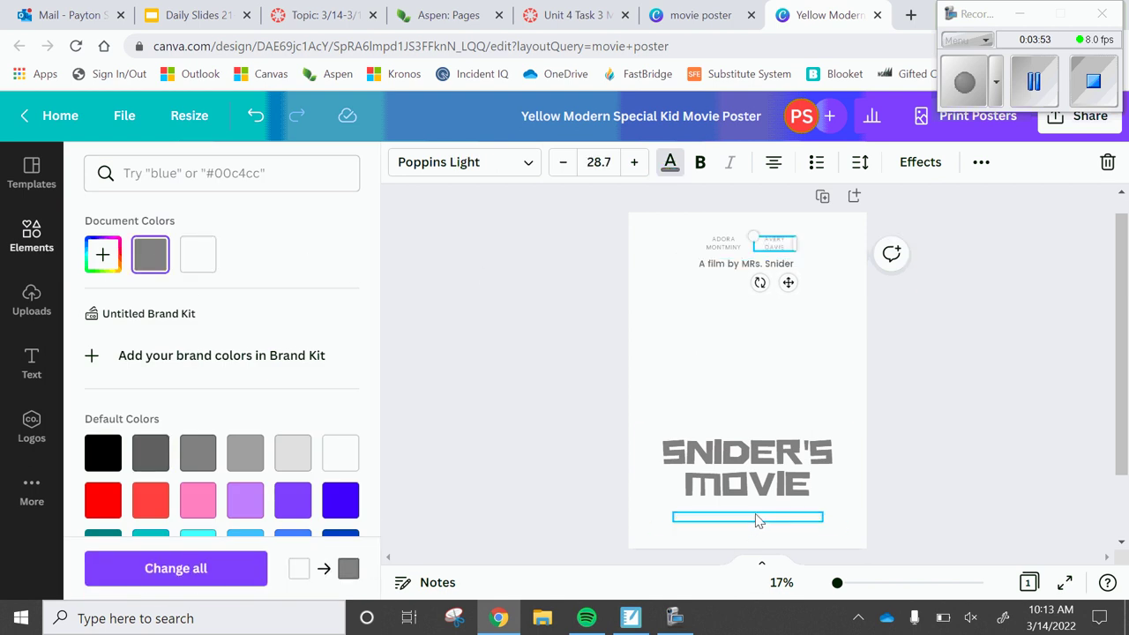
{"action": "left_click", "coordinate": [149, 265]}
{"action": "key", "text": "Escape"}
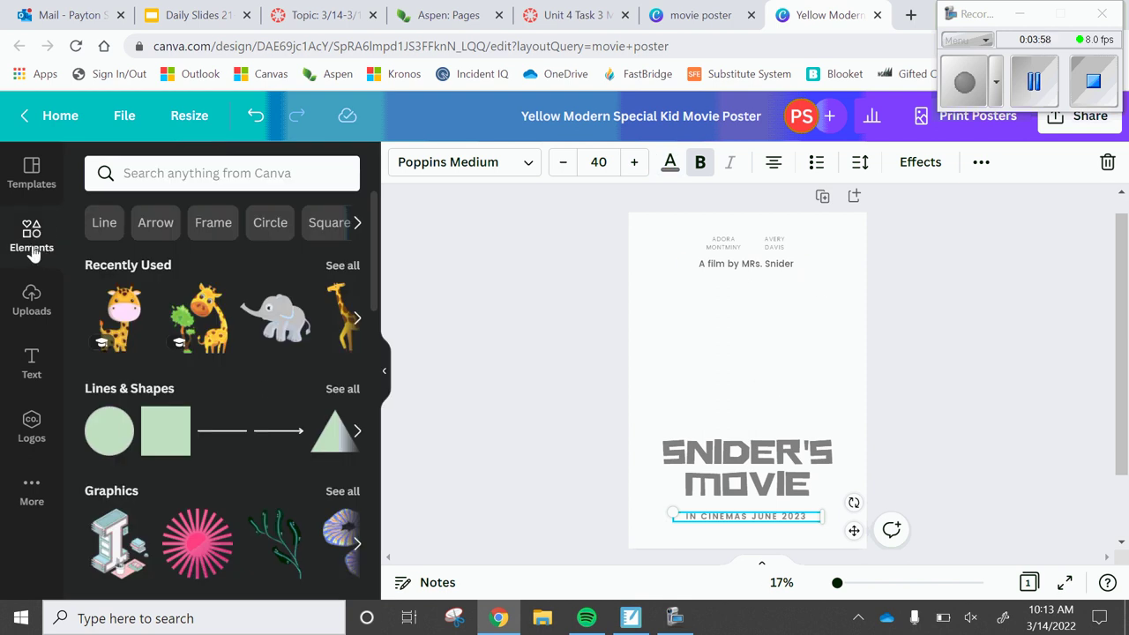
Check Uploads, then scroll through the Text panel's font combinations
{"action": "left_click", "coordinate": [31, 301]}
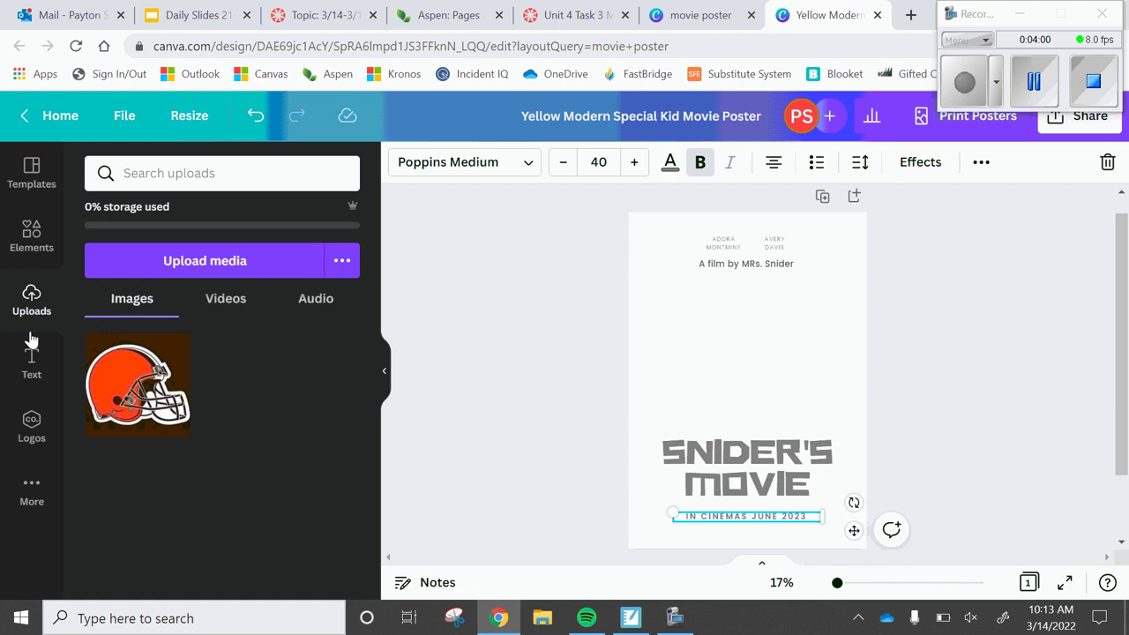
{"action": "left_click", "coordinate": [32, 370]}
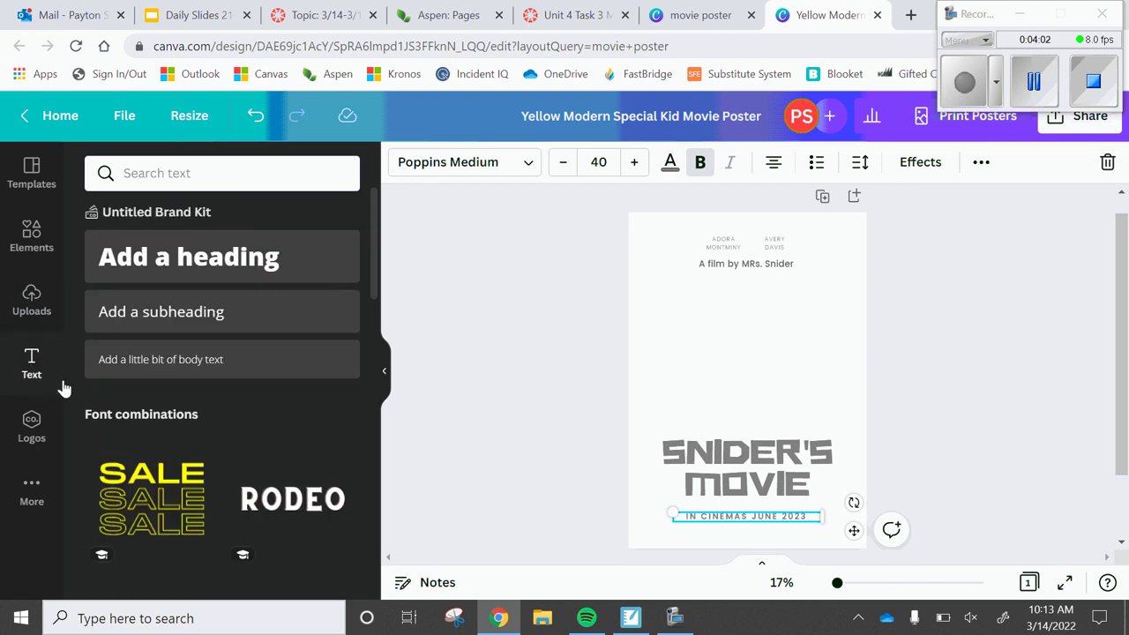
{"action": "scroll", "coordinate": [211, 441], "scroll_direction": "down", "scroll_amount": 5}
{"action": "scroll", "coordinate": [212, 440], "scroll_direction": "down", "scroll_amount": 3}
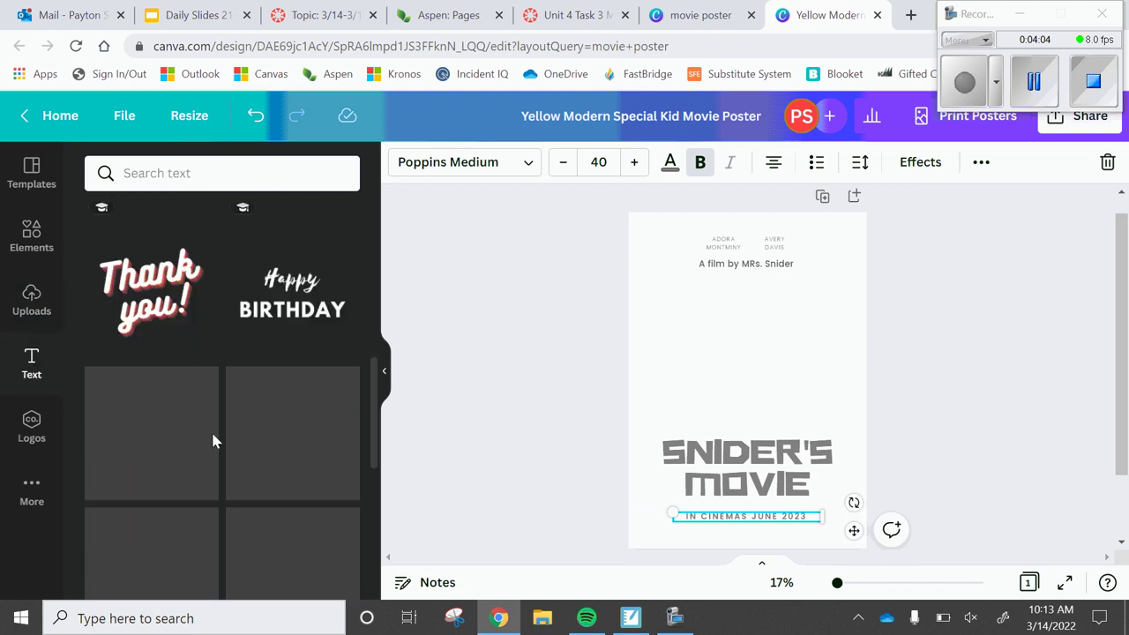
{"action": "scroll", "coordinate": [212, 440], "scroll_direction": "up", "scroll_amount": 5}
{"action": "scroll", "coordinate": [212, 440], "scroll_direction": "up", "scroll_amount": 3}
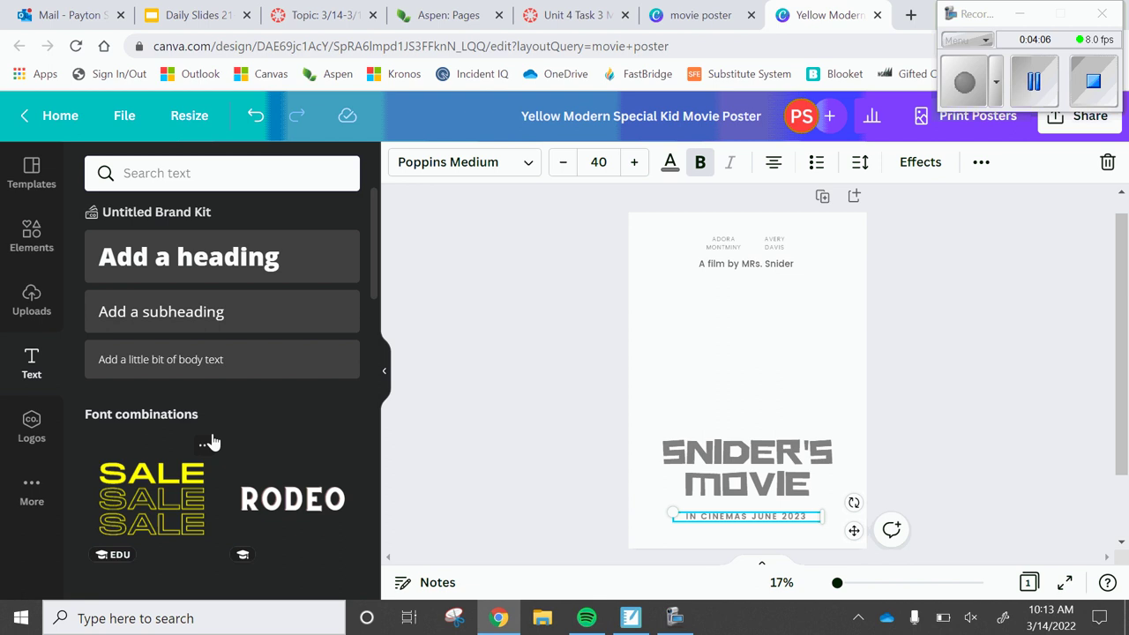
{"action": "scroll", "coordinate": [212, 441], "scroll_direction": "down", "scroll_amount": 4}
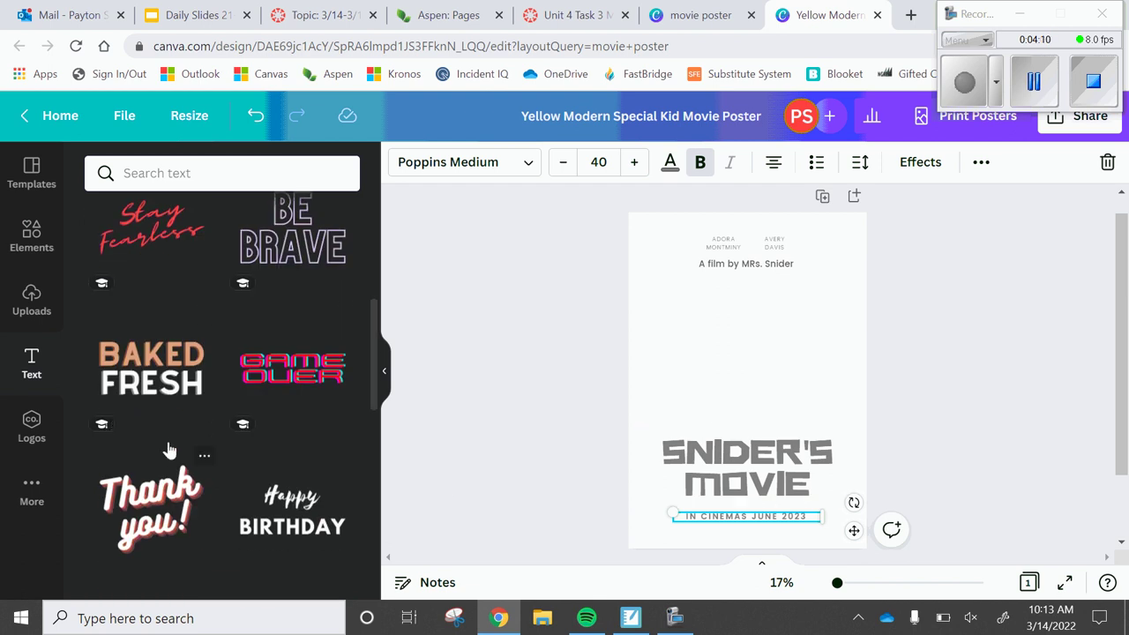
{"action": "scroll", "coordinate": [219, 460], "scroll_direction": "down", "scroll_amount": 4}
{"action": "scroll", "coordinate": [220, 459], "scroll_direction": "down", "scroll_amount": 5}
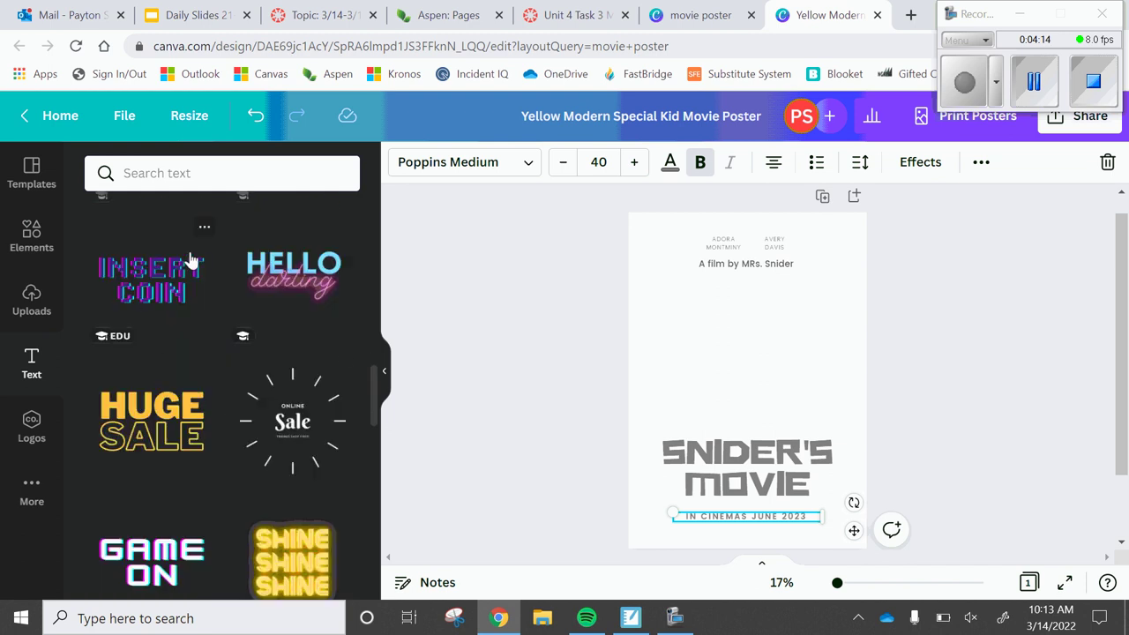
{"action": "scroll", "coordinate": [274, 522], "scroll_direction": "down", "scroll_amount": 3}
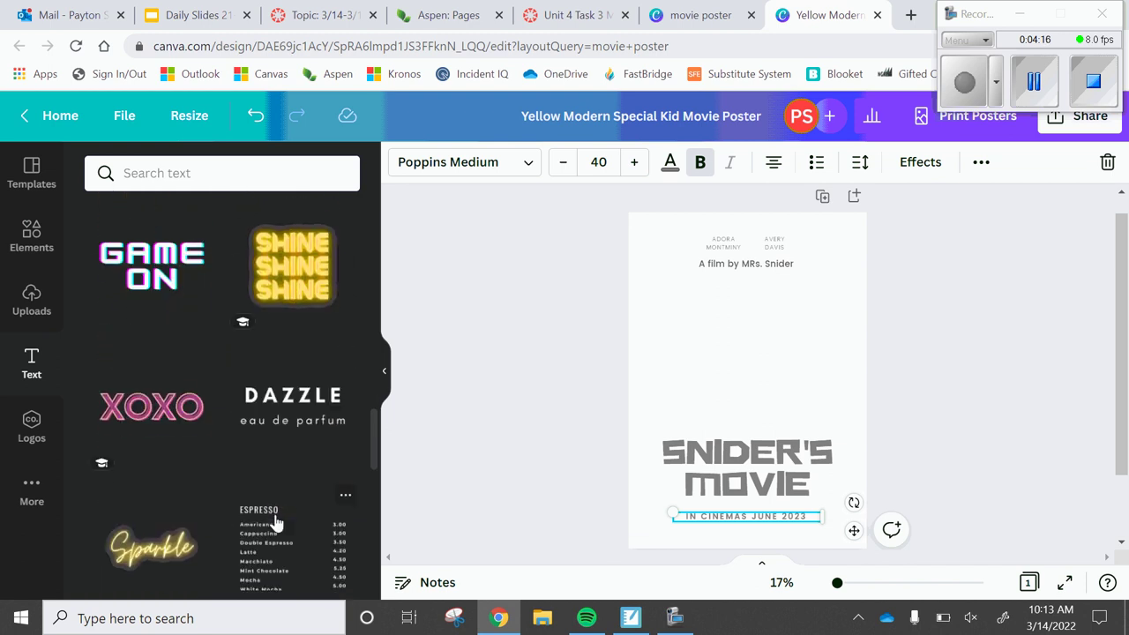
{"action": "scroll", "coordinate": [275, 521], "scroll_direction": "down", "scroll_amount": 3}
{"action": "scroll", "coordinate": [276, 522], "scroll_direction": "down", "scroll_amount": 3}
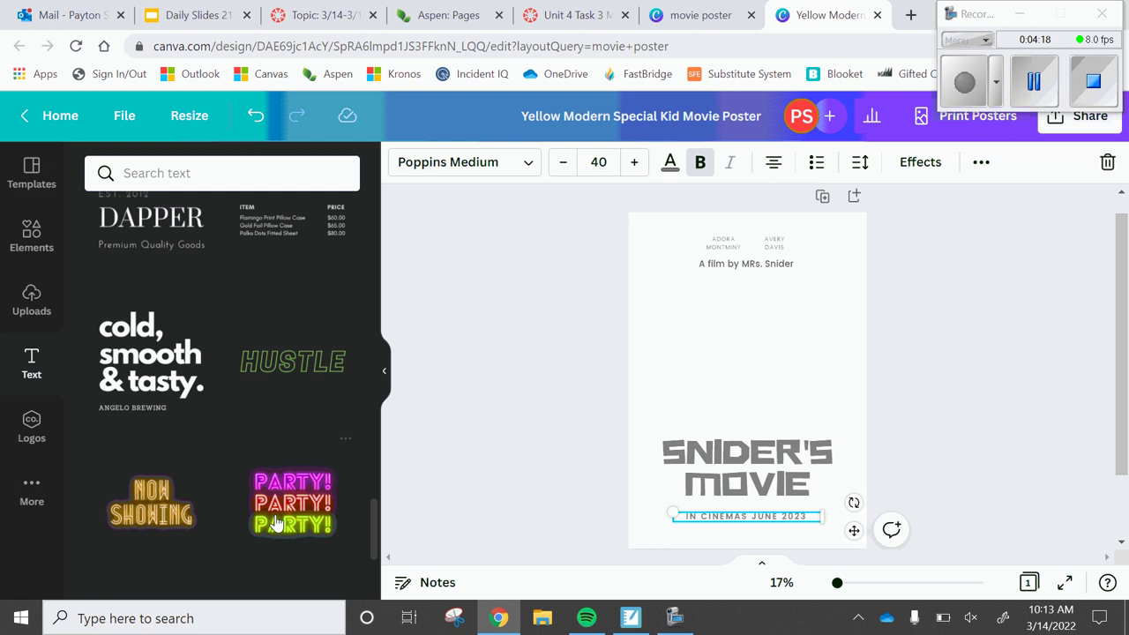
{"action": "scroll", "coordinate": [276, 521], "scroll_direction": "up", "scroll_amount": 5}
Upload the family photo from the Pictures folder into Canva's uploads
{"action": "left_click", "coordinate": [31, 298]}
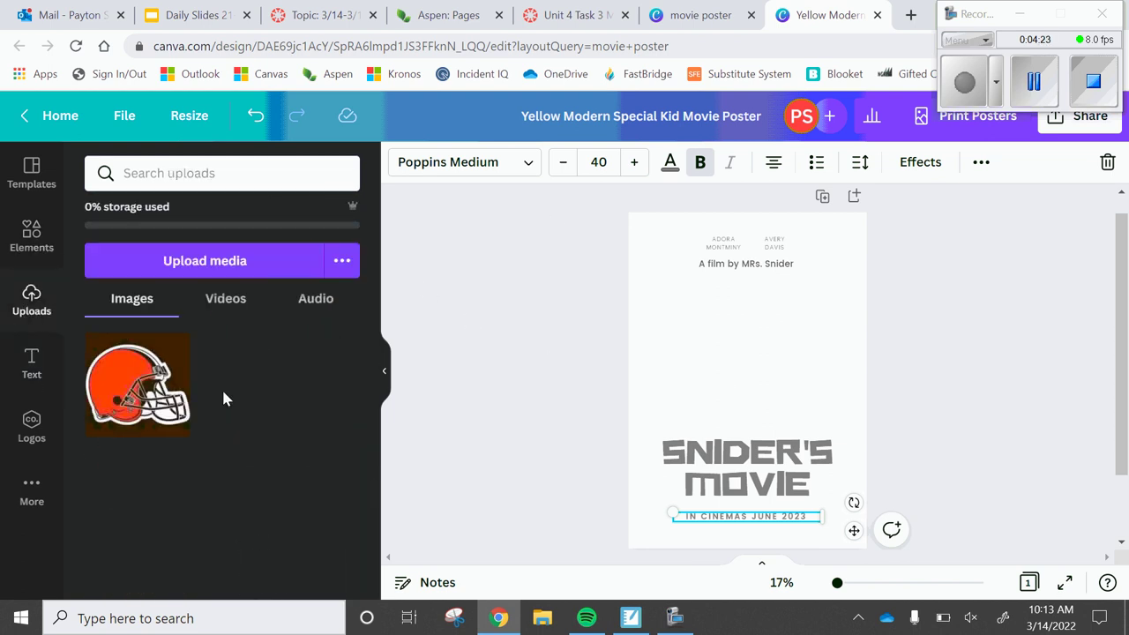
{"action": "left_click", "coordinate": [240, 261]}
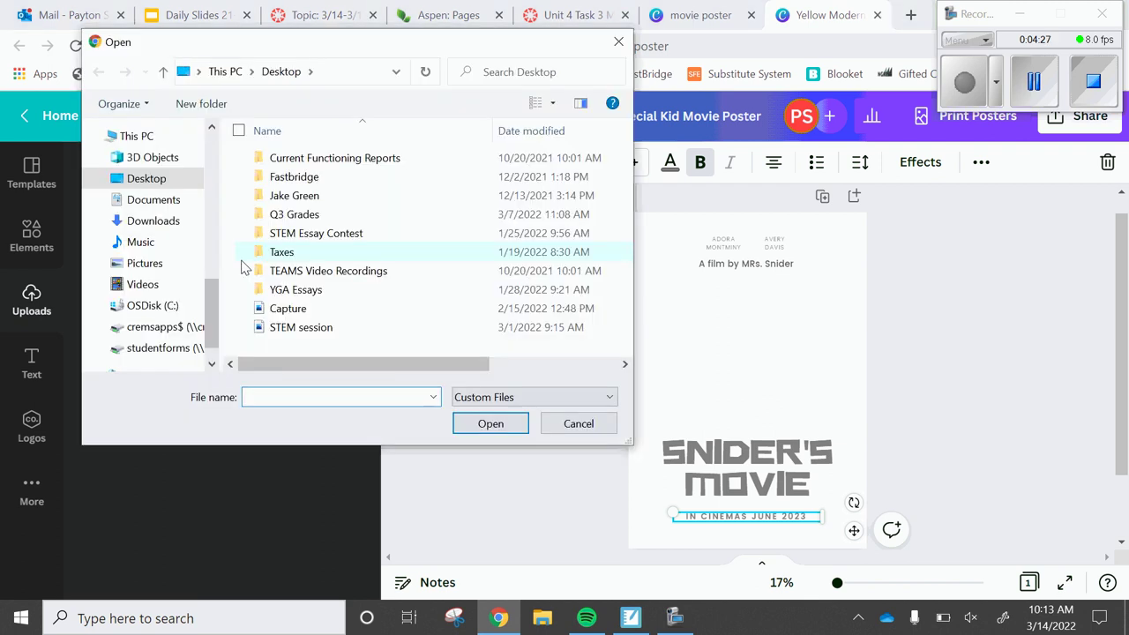
{"action": "left_click", "coordinate": [166, 264]}
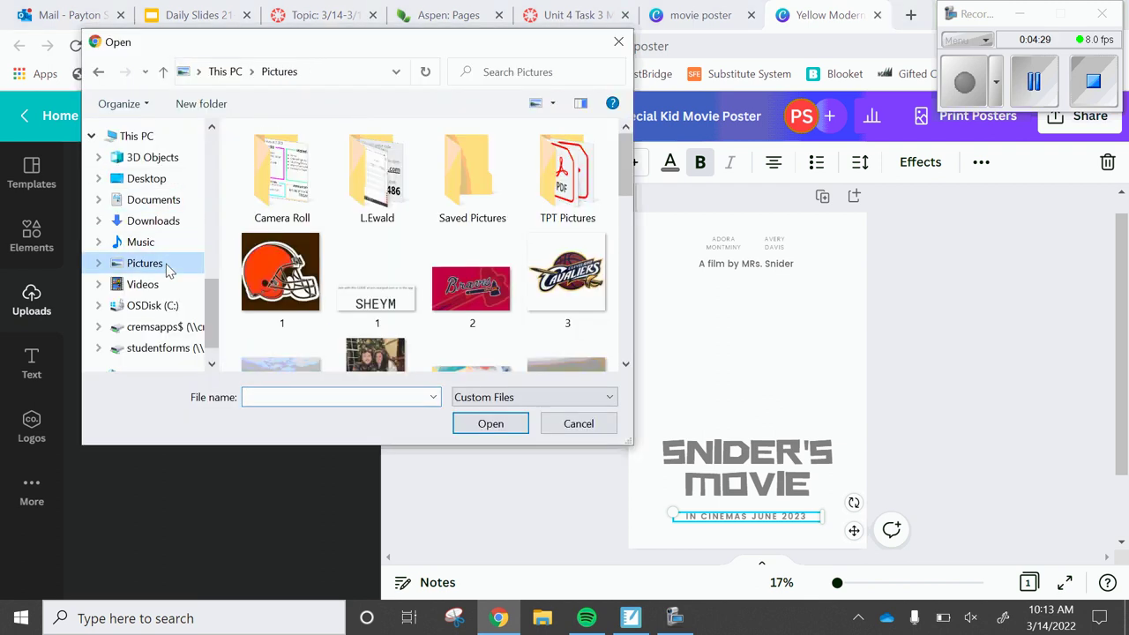
{"action": "scroll", "coordinate": [503, 289], "scroll_direction": "down", "scroll_amount": 3}
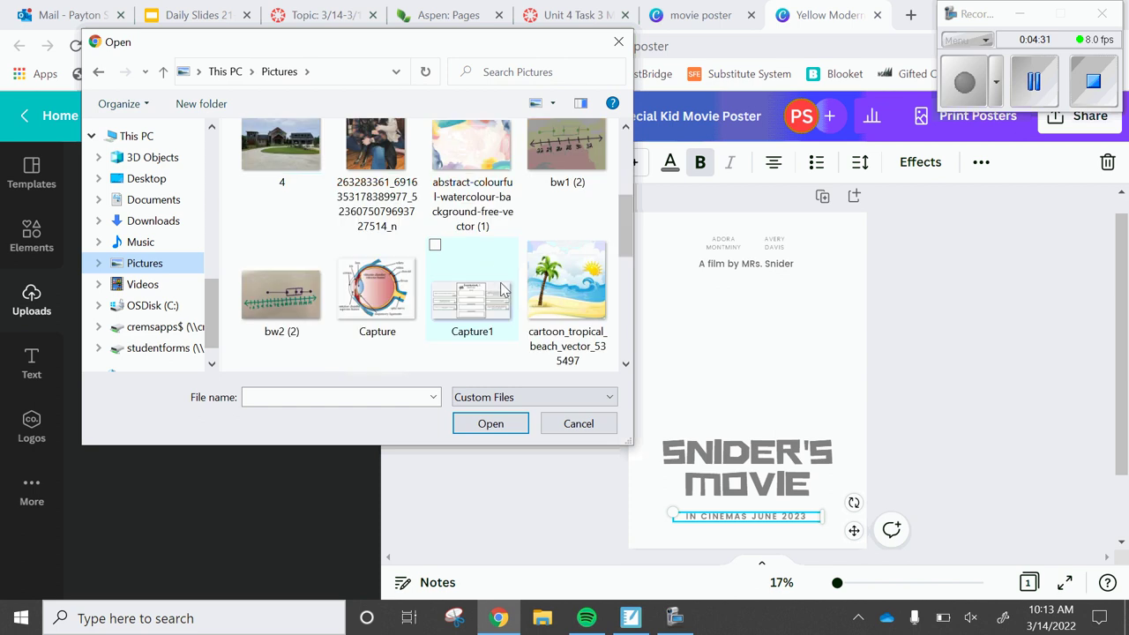
{"action": "left_click", "coordinate": [386, 152]}
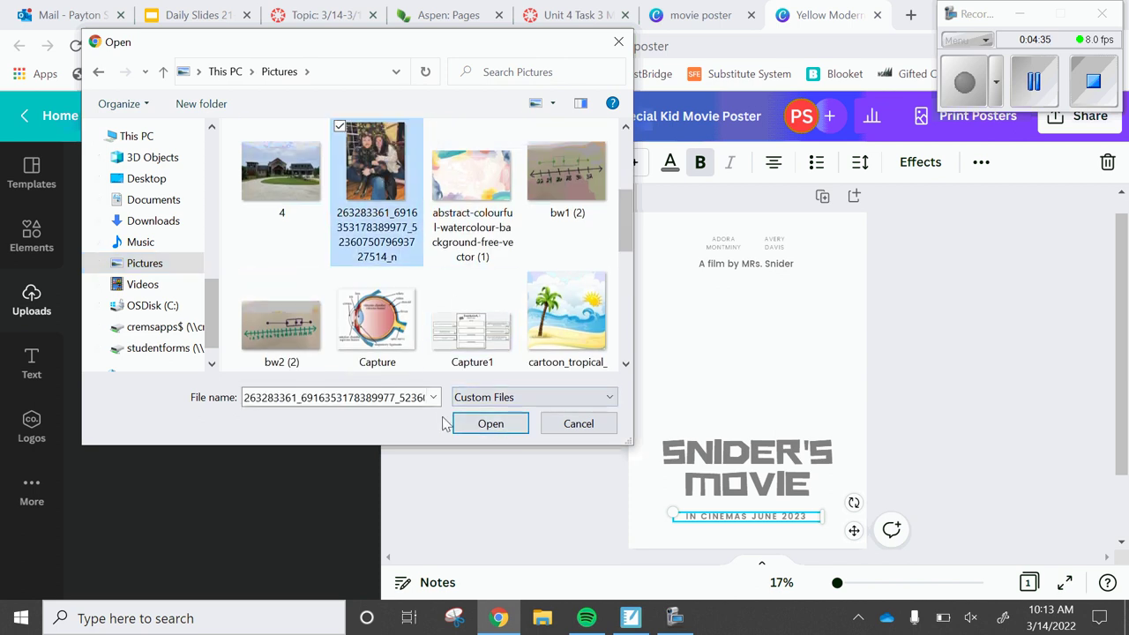
{"action": "left_click", "coordinate": [488, 427]}
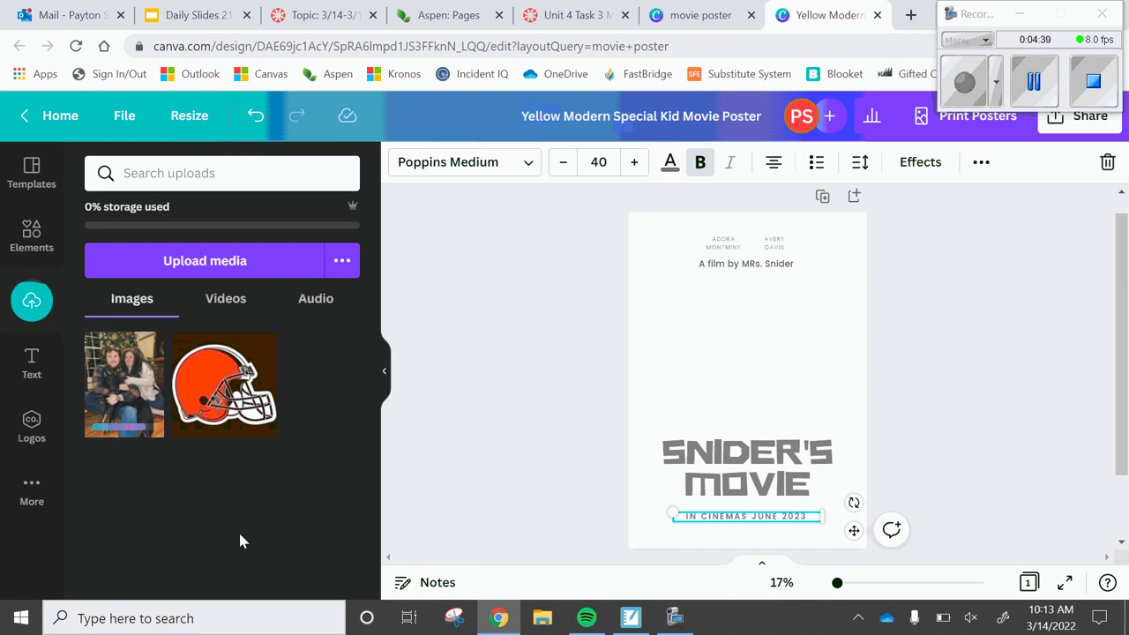
Place the uploaded family photo on the page and stretch it to cover the whole poster
{"action": "left_click_drag", "start_coordinate": [123, 394], "coordinate": [699, 344]}
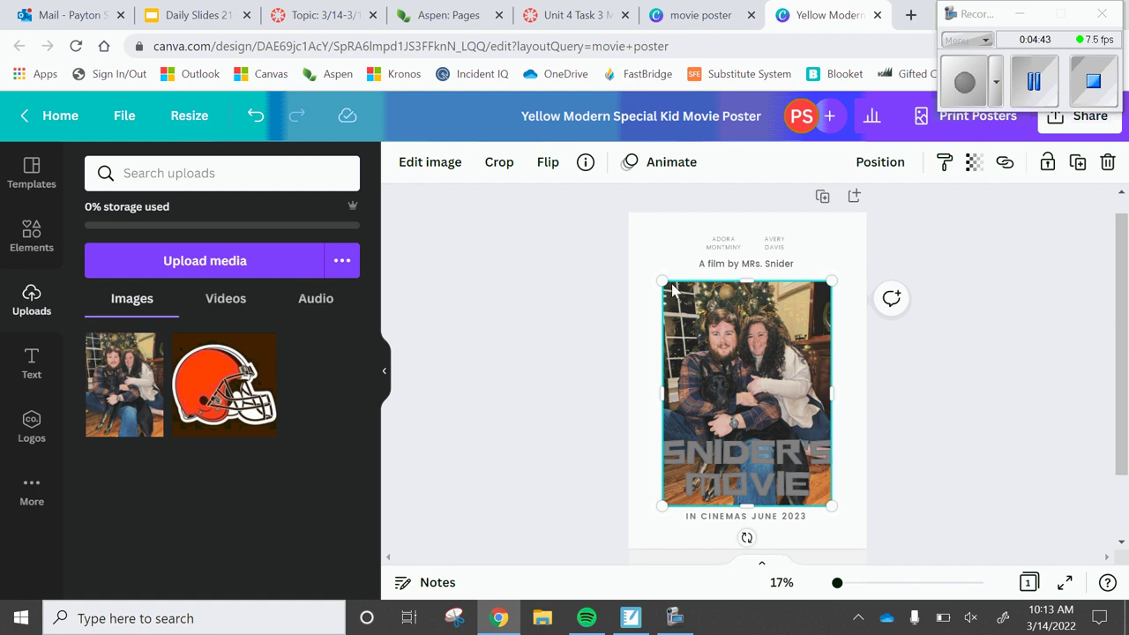
{"action": "left_click_drag", "start_coordinate": [661, 281], "coordinate": [628, 201]}
{"action": "left_click_drag", "start_coordinate": [853, 536], "coordinate": [865, 552]}
{"action": "left_click", "coordinate": [970, 467]}
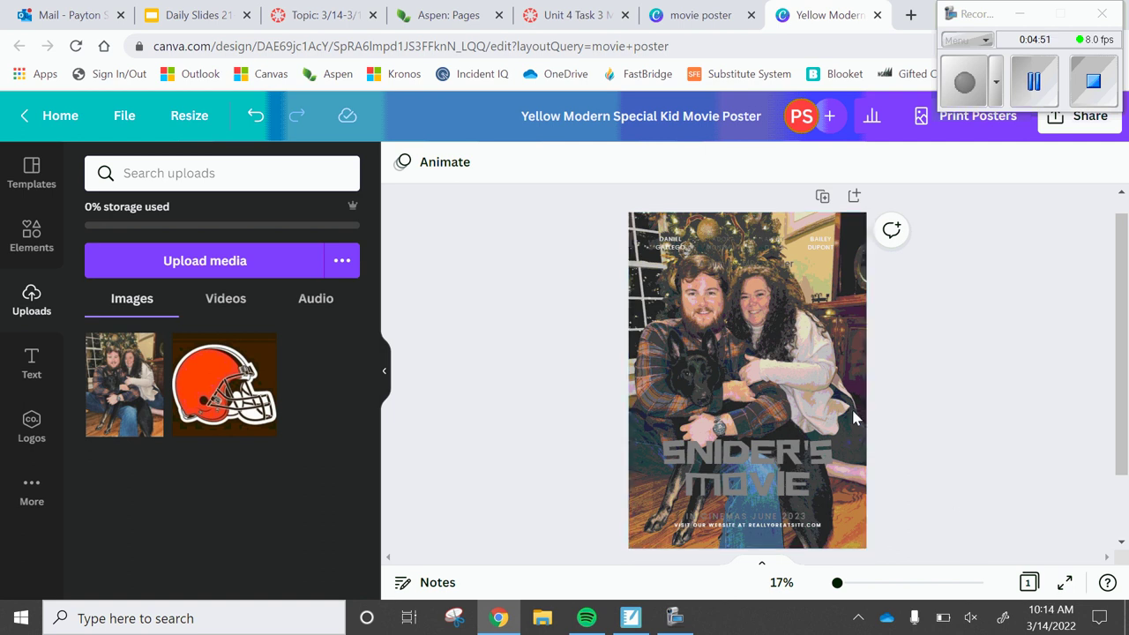
Browse the Elements library and open the Border element category
{"action": "left_click", "coordinate": [32, 236]}
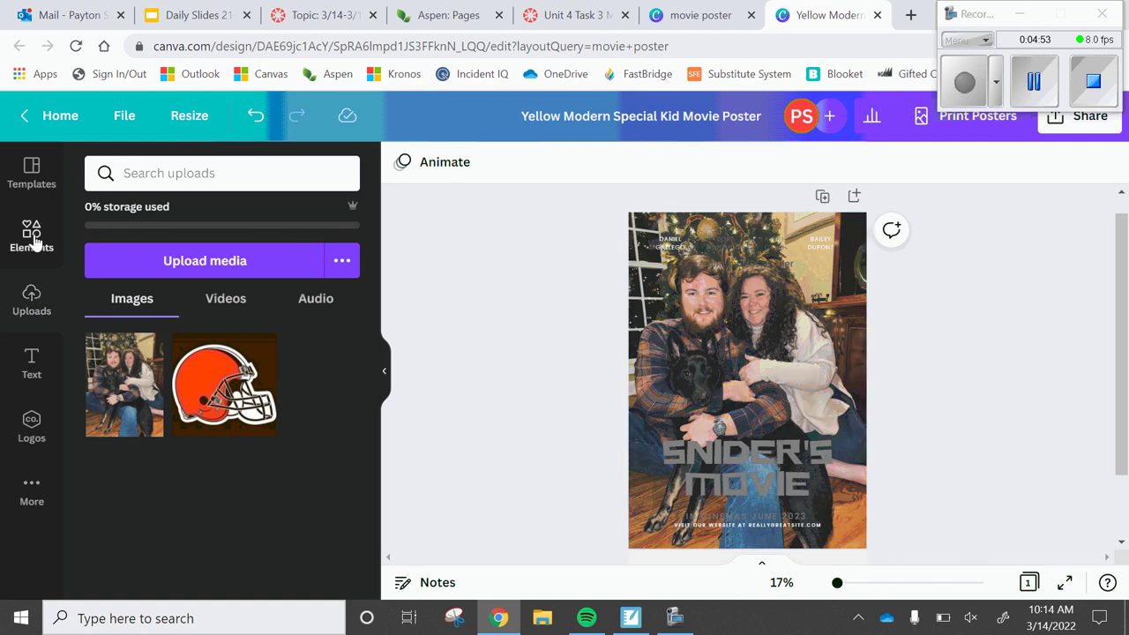
{"action": "scroll", "coordinate": [243, 502], "scroll_direction": "down", "scroll_amount": 4}
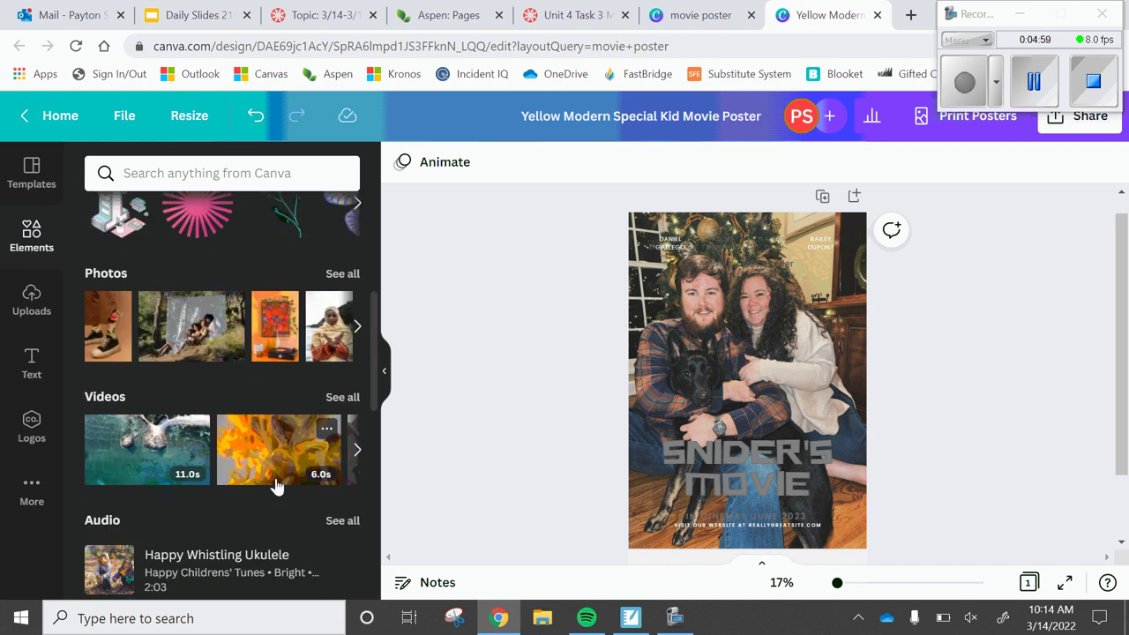
{"action": "scroll", "coordinate": [276, 485], "scroll_direction": "up", "scroll_amount": 3}
{"action": "scroll", "coordinate": [288, 345], "scroll_direction": "up", "scroll_amount": 3}
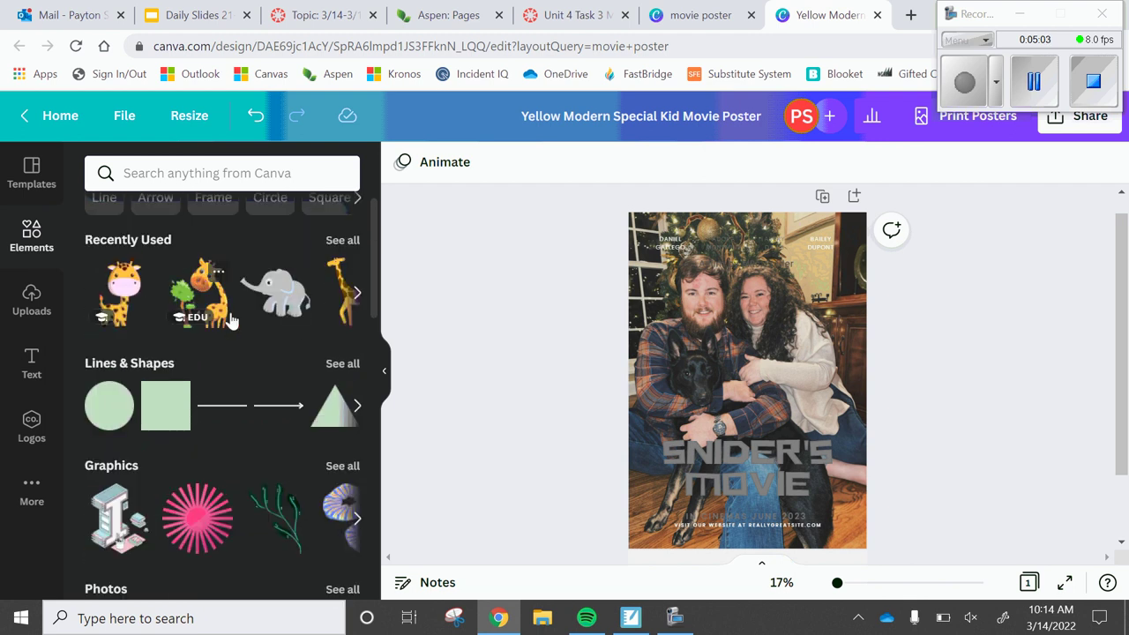
{"action": "scroll", "coordinate": [216, 273], "scroll_direction": "up", "scroll_amount": 1}
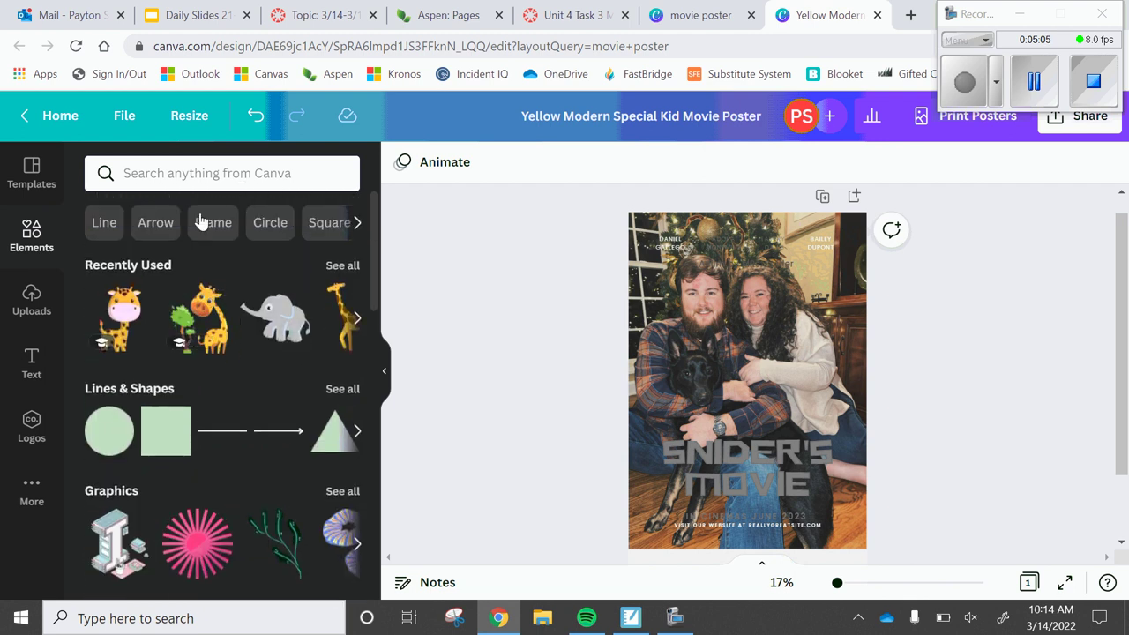
{"action": "left_click", "coordinate": [357, 224]}
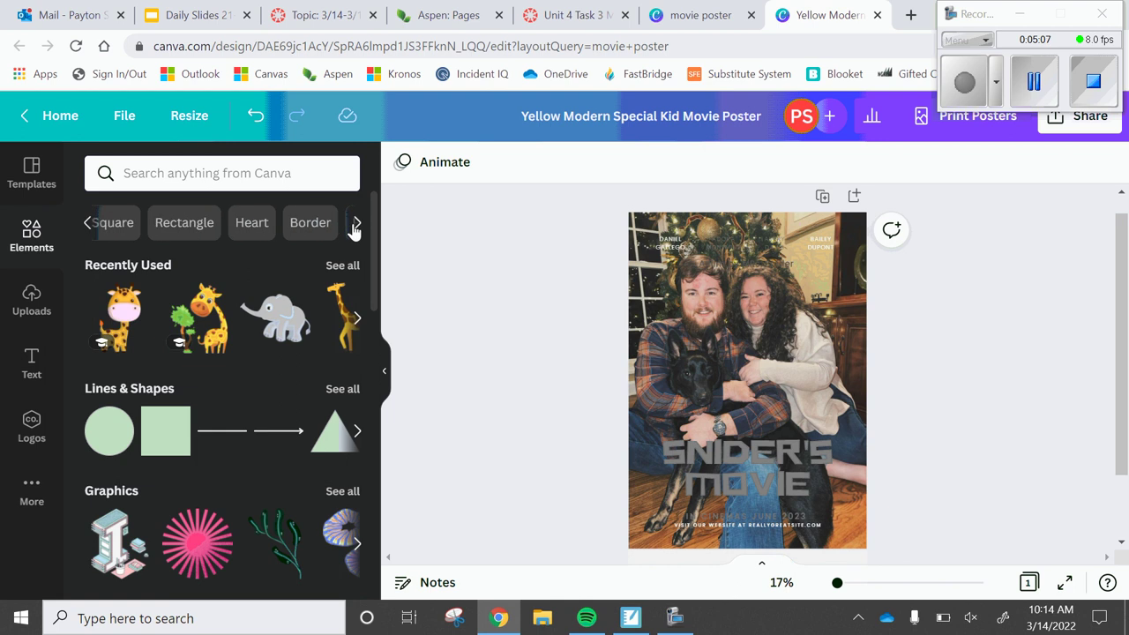
{"action": "left_click", "coordinate": [311, 223]}
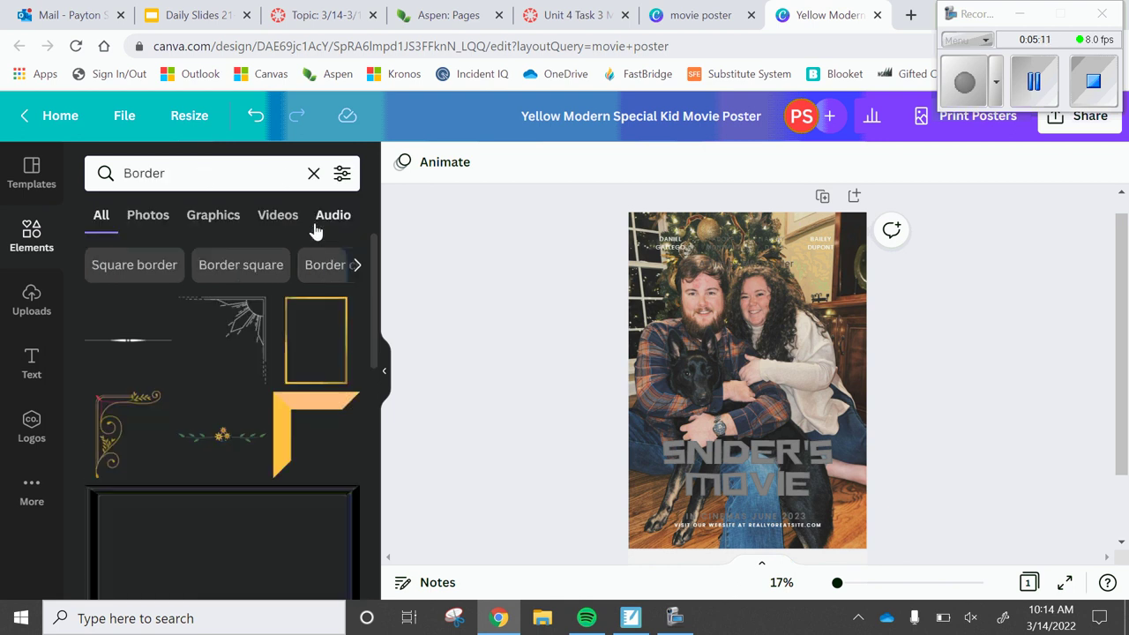
Replace the search term with 'heart' and scroll through the heart graphic results
{"action": "left_click", "coordinate": [247, 174]}
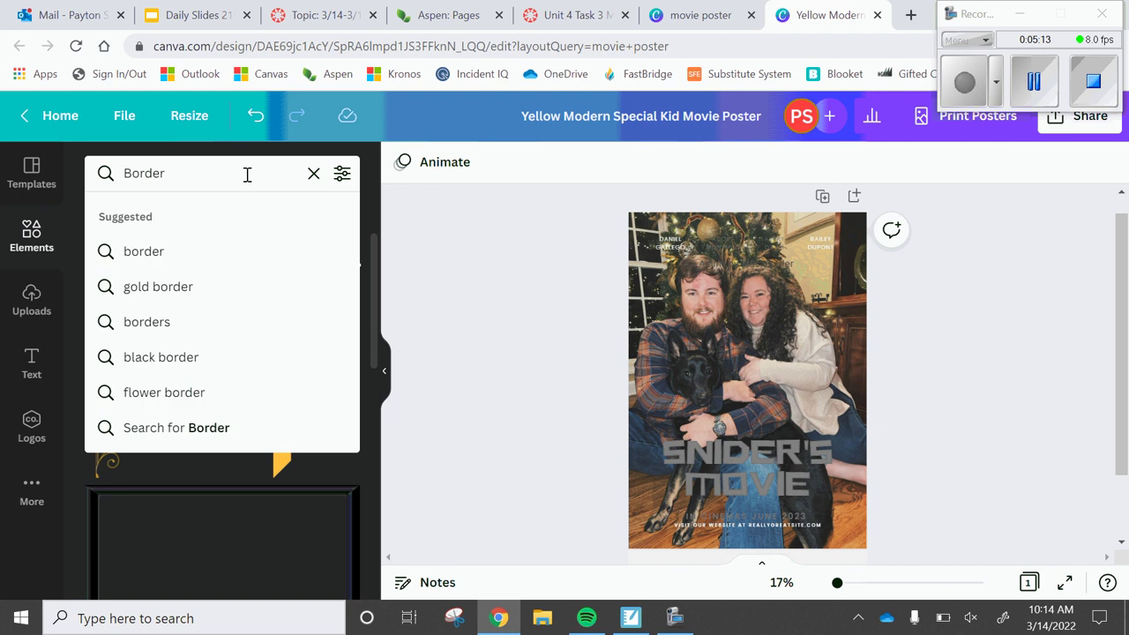
{"action": "key", "text": "BackSpace"}
{"action": "key", "text": "BackSpace"}
{"action": "key", "text": "BackSpace"}
{"action": "key", "text": "BackSpace"}
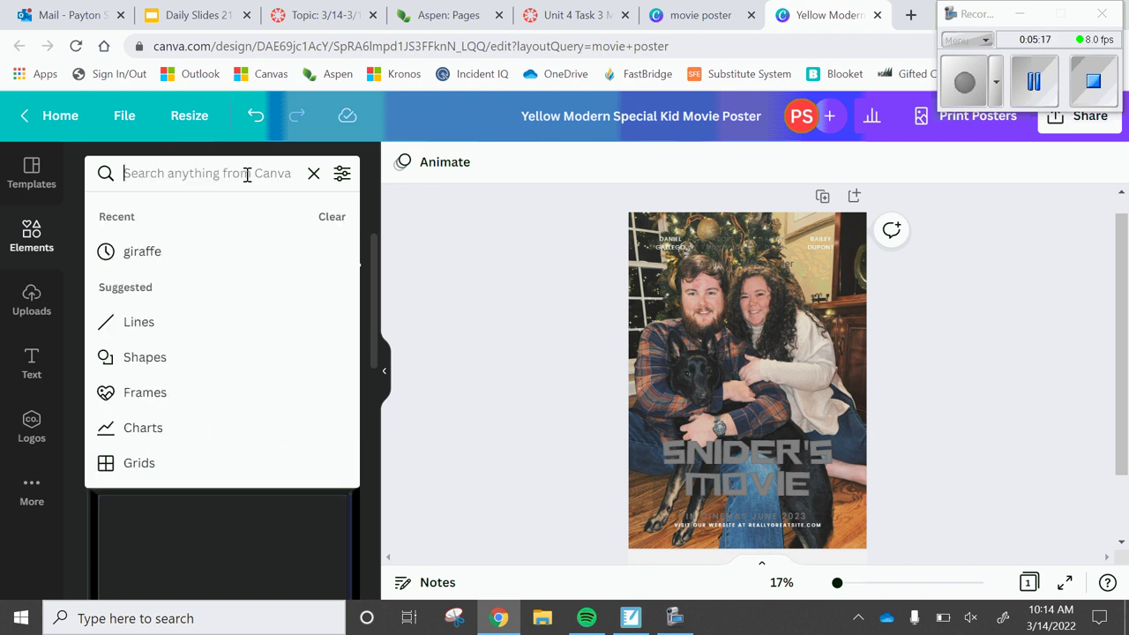
{"action": "type", "text": "heart"}
{"action": "key", "text": "Return"}
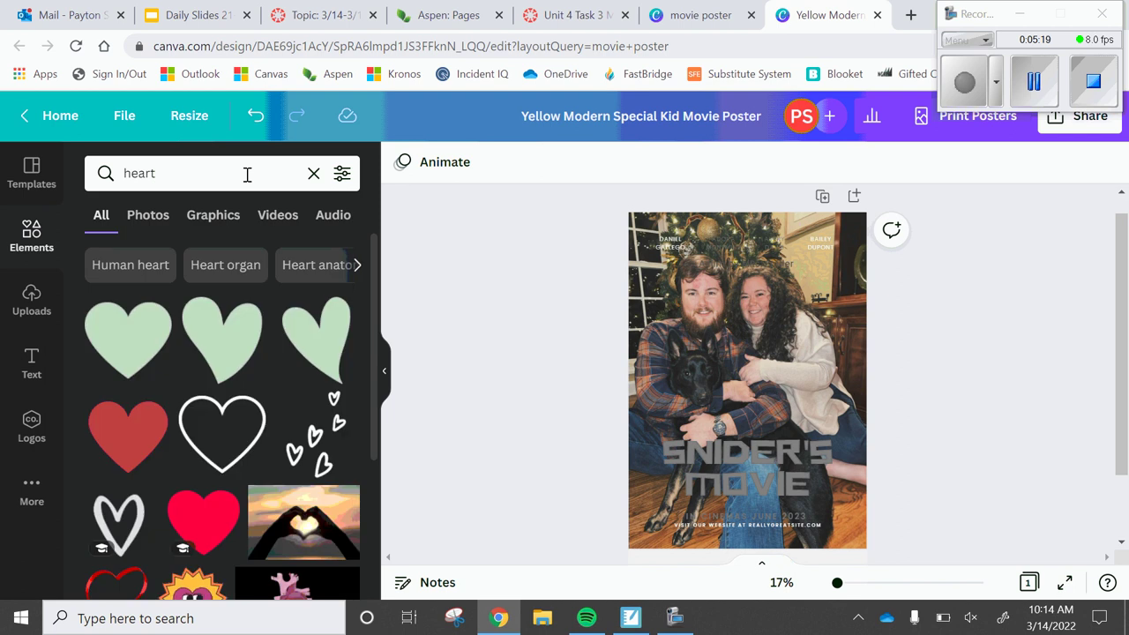
{"action": "scroll", "coordinate": [250, 447], "scroll_direction": "down", "scroll_amount": 5}
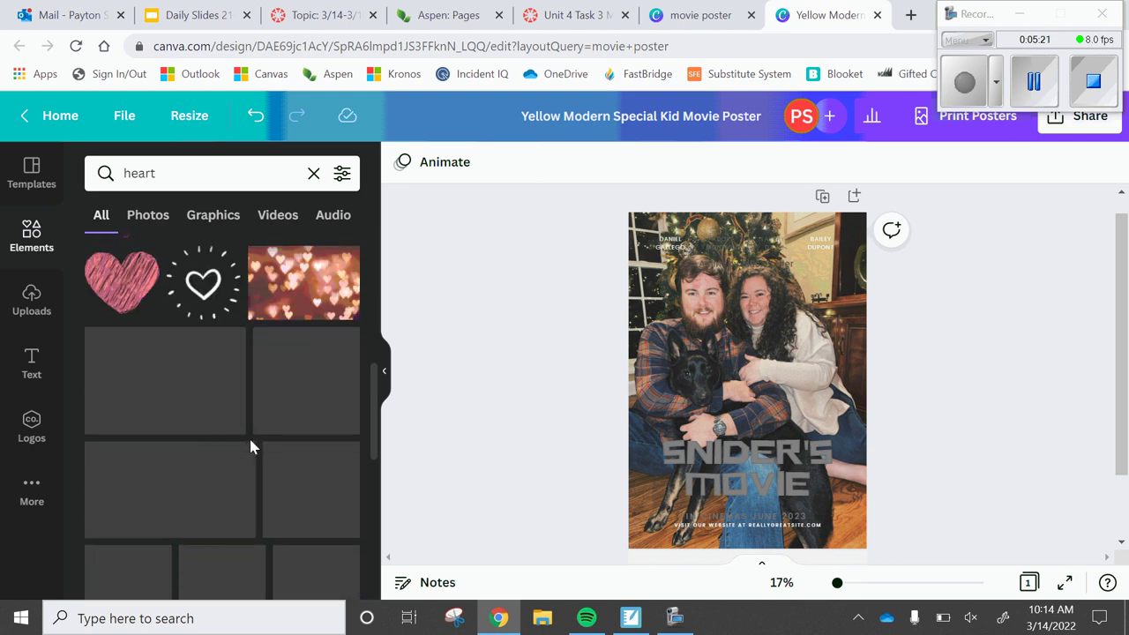
{"action": "scroll", "coordinate": [229, 437], "scroll_direction": "up", "scroll_amount": 1}
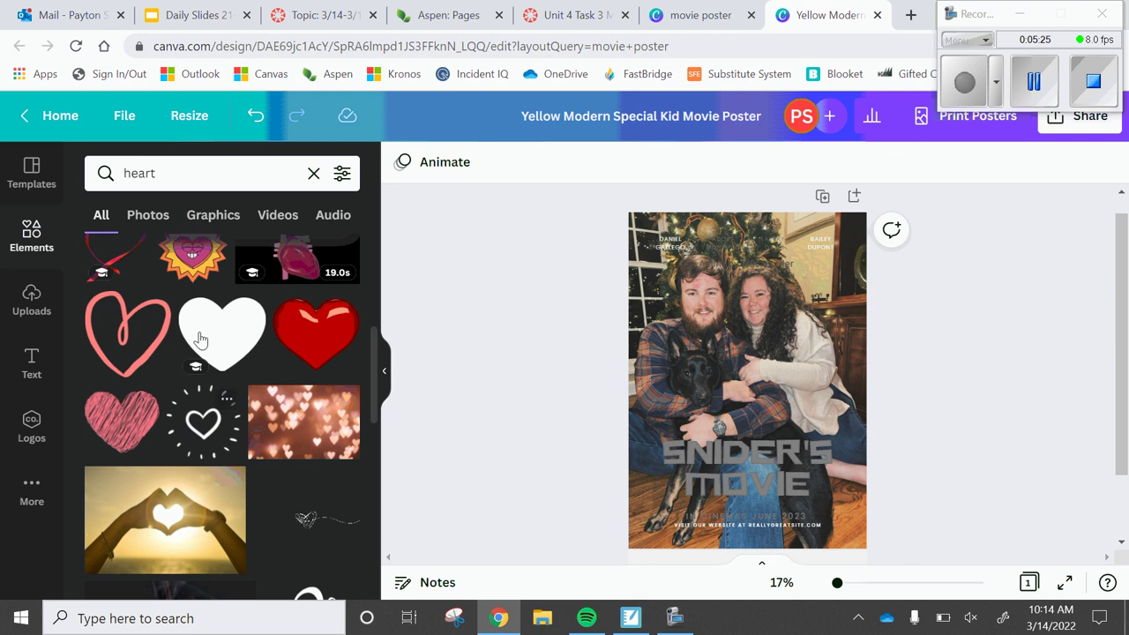
Drag a heart graphic onto the poster and colour it white
{"action": "left_click_drag", "start_coordinate": [303, 311], "coordinate": [803, 404]}
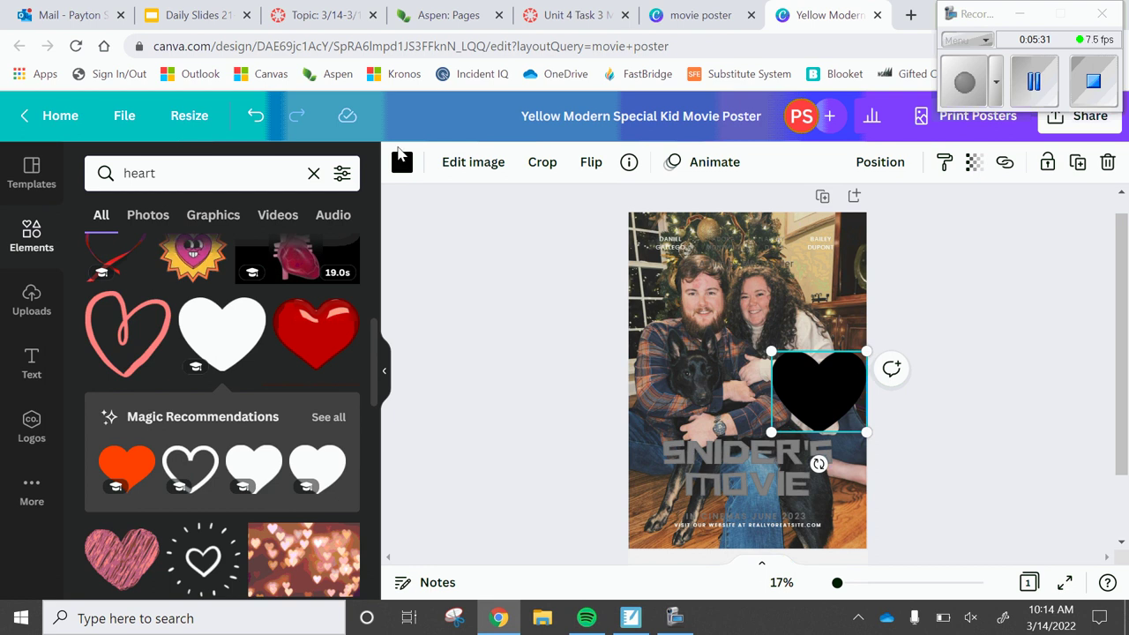
{"action": "right_click", "coordinate": [398, 154]}
{"action": "left_click", "coordinate": [396, 168]}
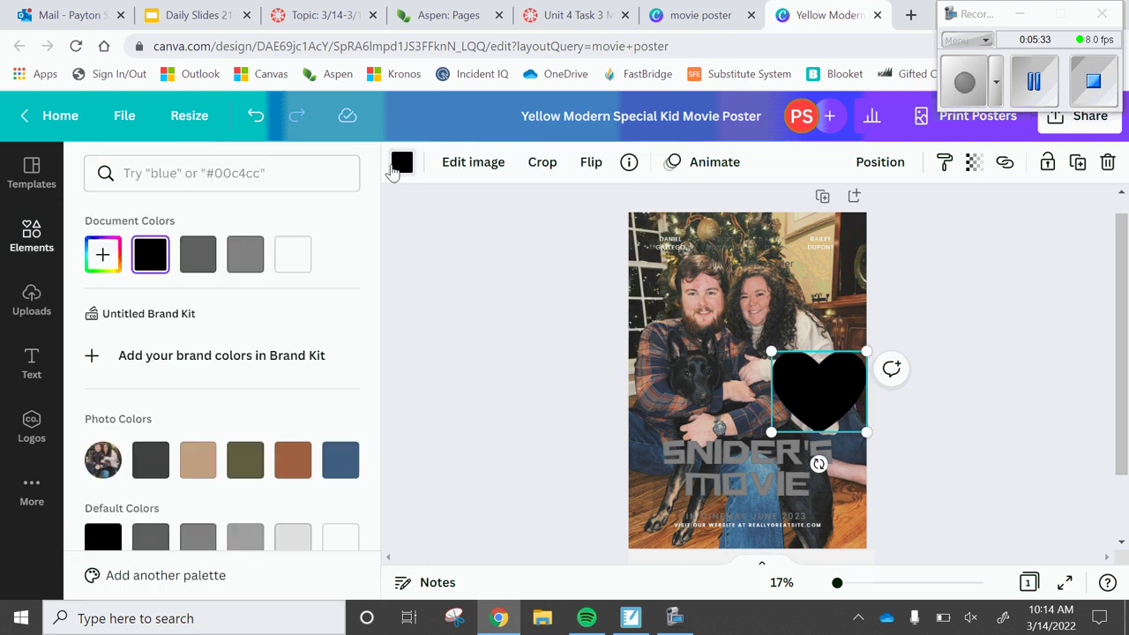
{"action": "left_click", "coordinate": [293, 255]}
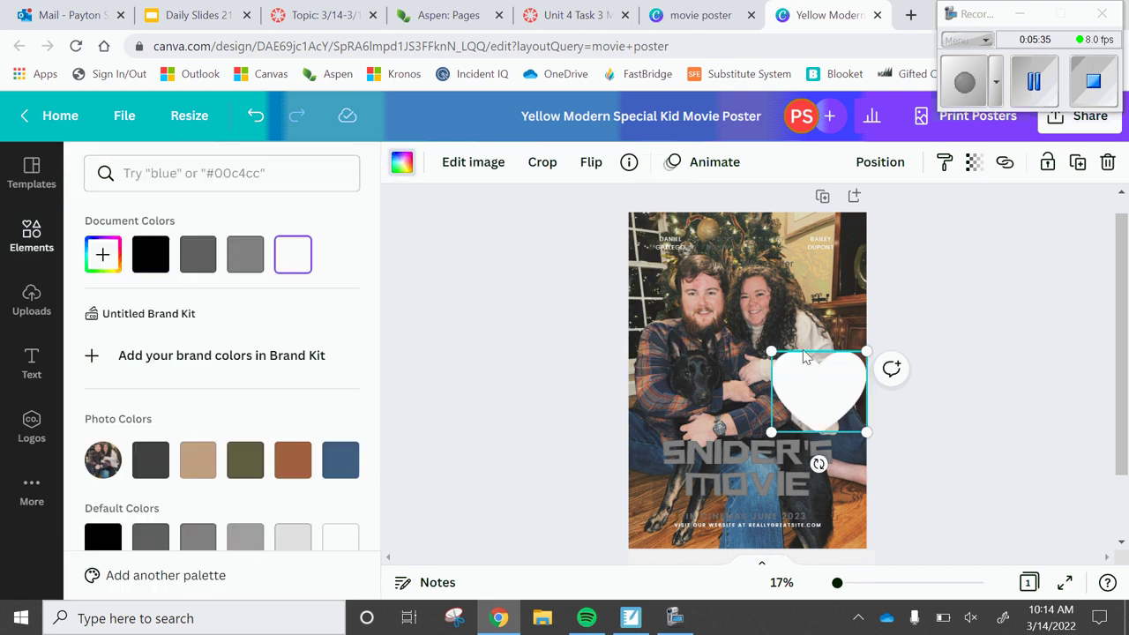
Tilt the heart about 17 degrees and nudge it over the photo's lower right
{"action": "left_click_drag", "start_coordinate": [819, 465], "coordinate": [864, 504]}
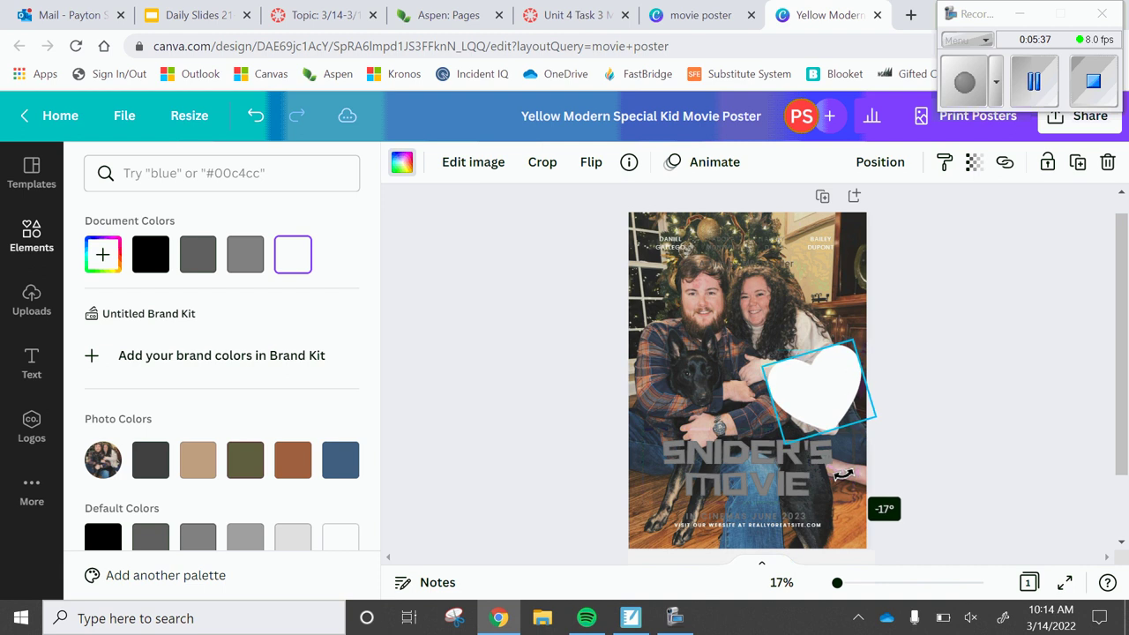
{"action": "left_click_drag", "start_coordinate": [793, 382], "coordinate": [797, 368]}
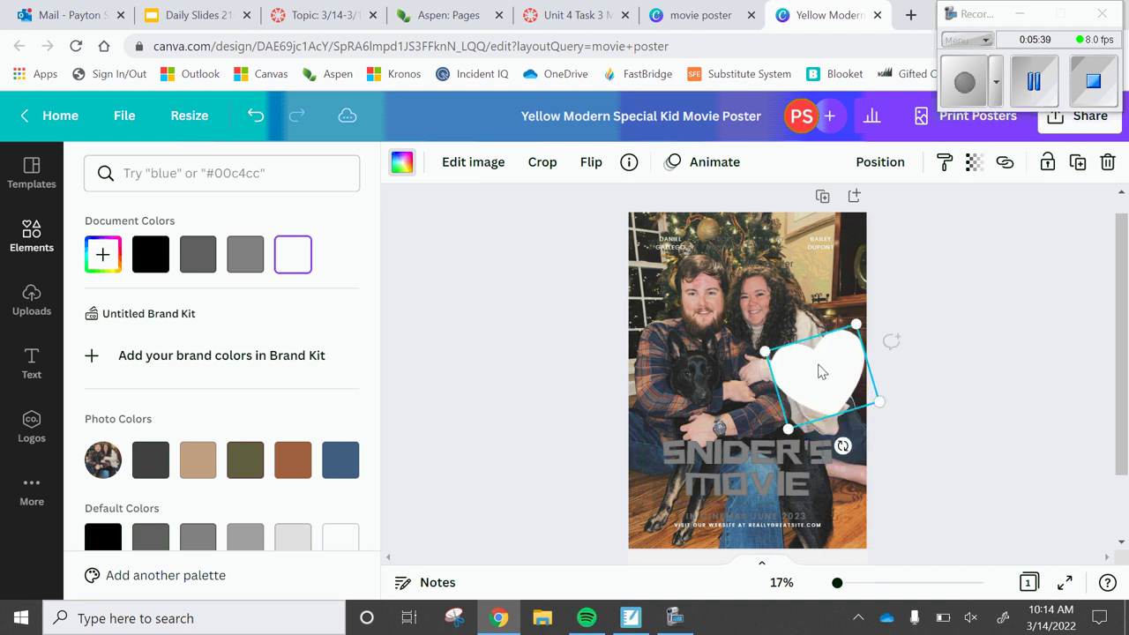
{"action": "left_click", "coordinate": [927, 465]}
{"action": "left_click", "coordinate": [945, 451]}
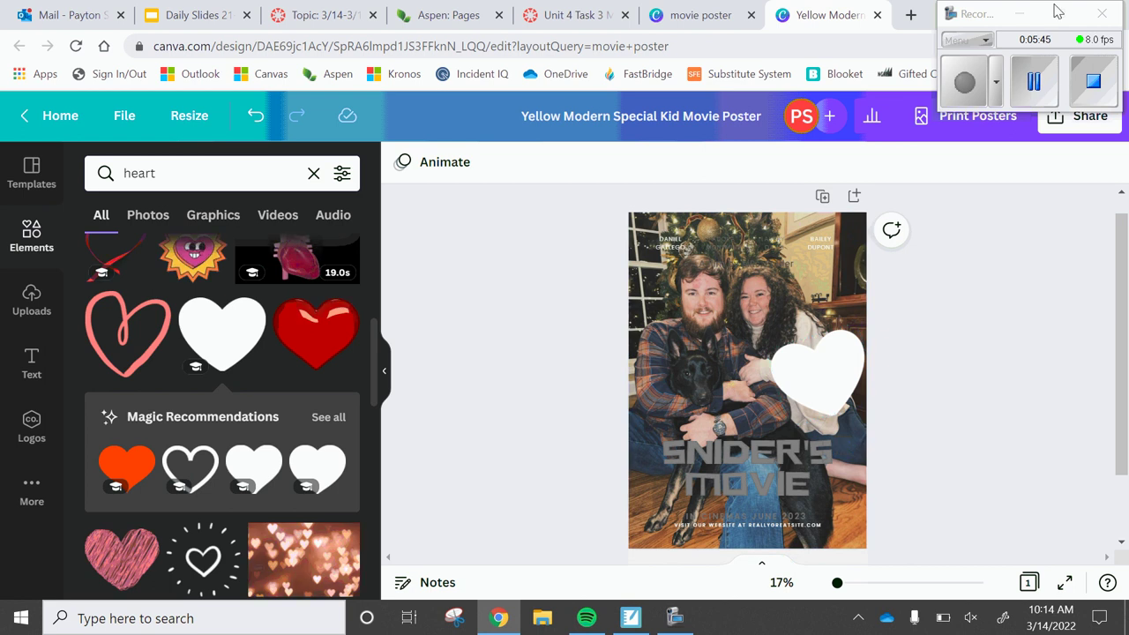
{"action": "left_click", "coordinate": [1014, 10]}
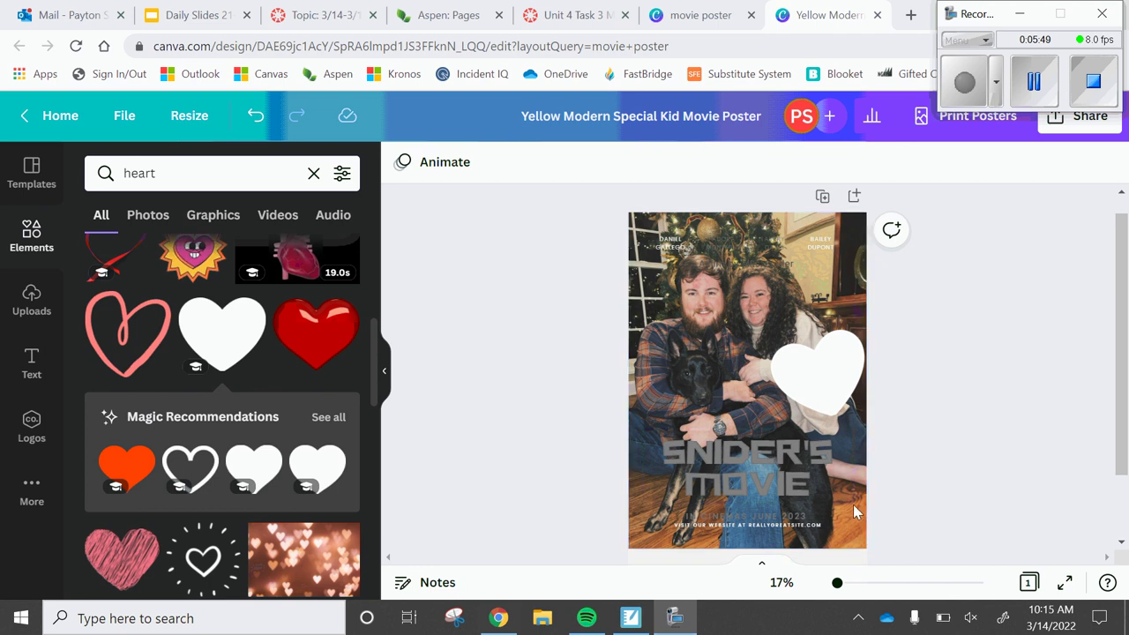
{"action": "left_click", "coordinate": [577, 7]}
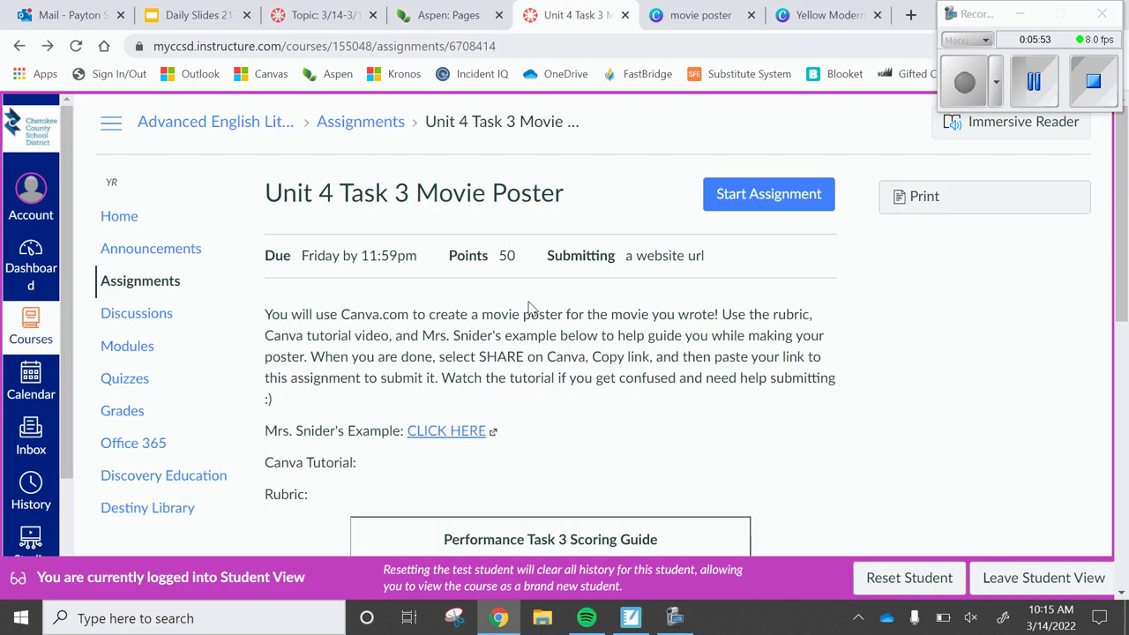
{"action": "scroll", "coordinate": [572, 438], "scroll_direction": "down", "scroll_amount": 10}
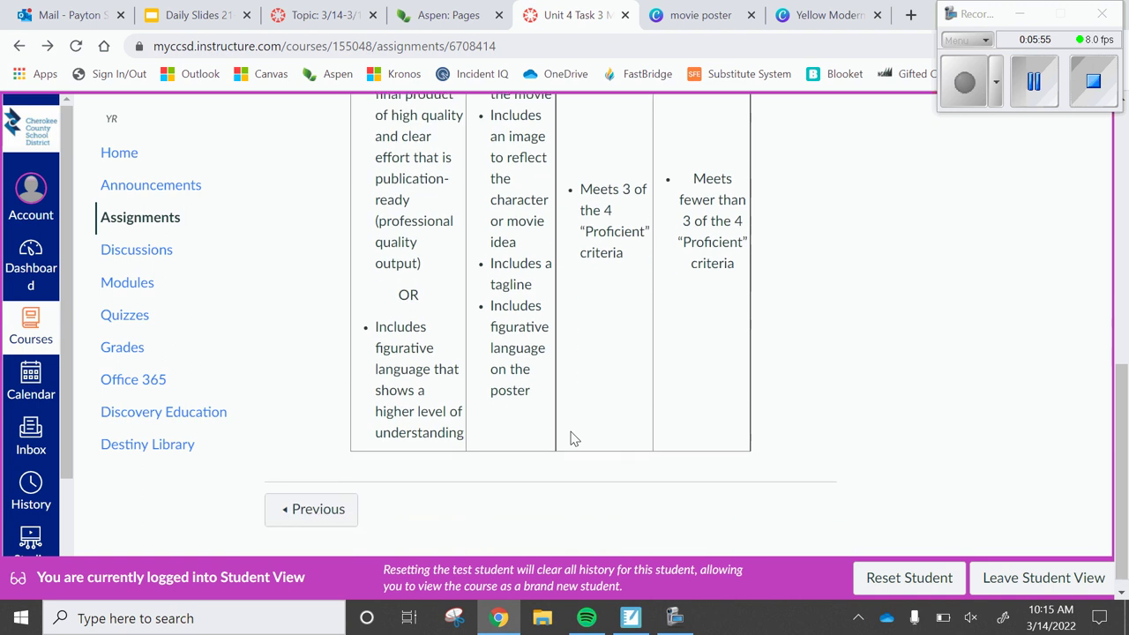
{"action": "scroll", "coordinate": [569, 433], "scroll_direction": "up", "scroll_amount": 10}
{"action": "left_click", "coordinate": [806, 14]}
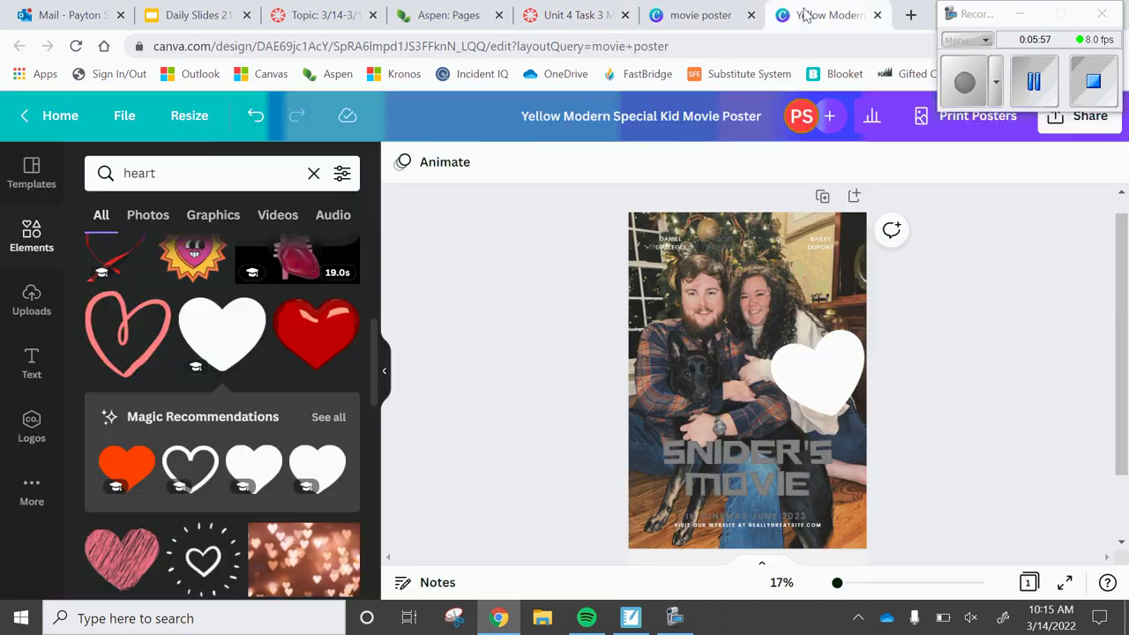
Share the poster as view-only for anyone with the link, copy the link, and return to Canvas
{"action": "left_click", "coordinate": [1089, 131]}
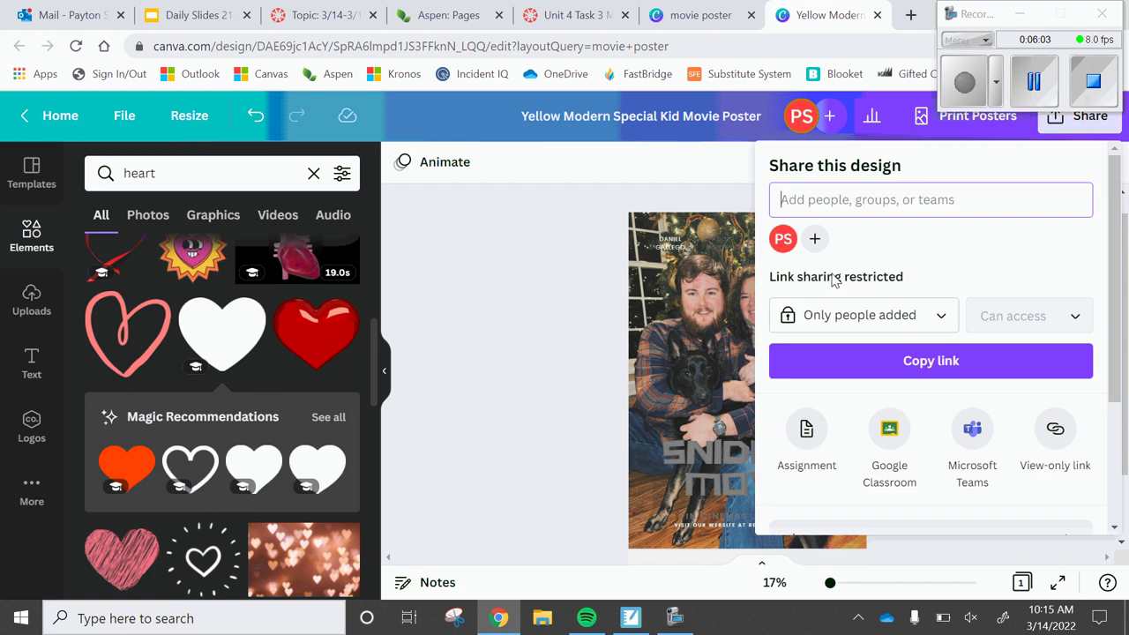
{"action": "left_click", "coordinate": [928, 315]}
{"action": "left_click", "coordinate": [935, 449]}
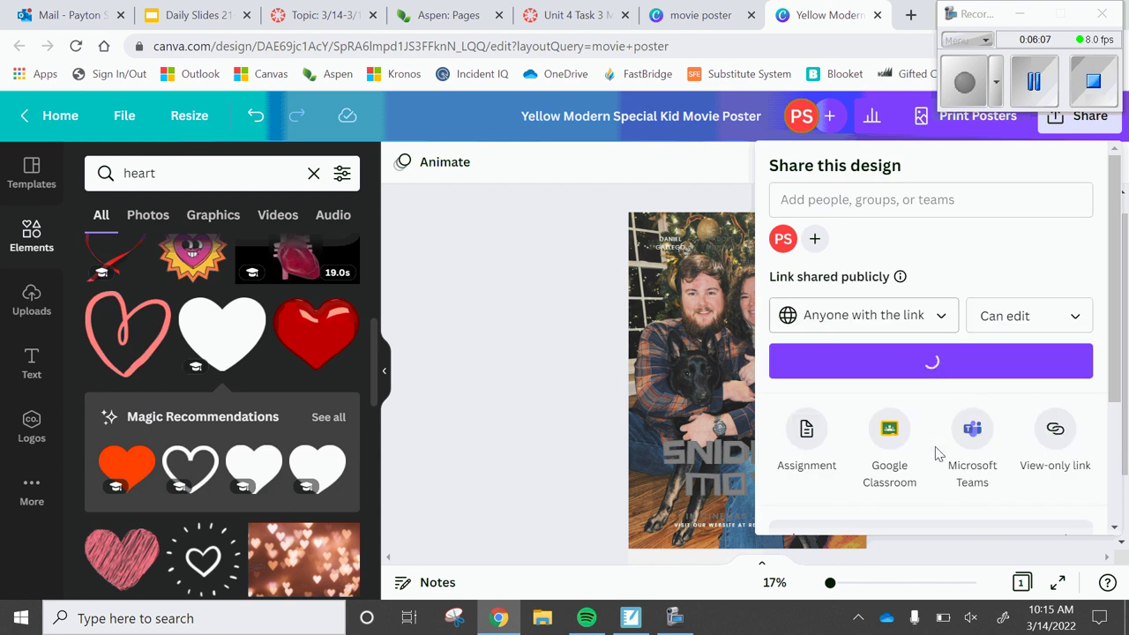
{"action": "left_click", "coordinate": [1025, 328]}
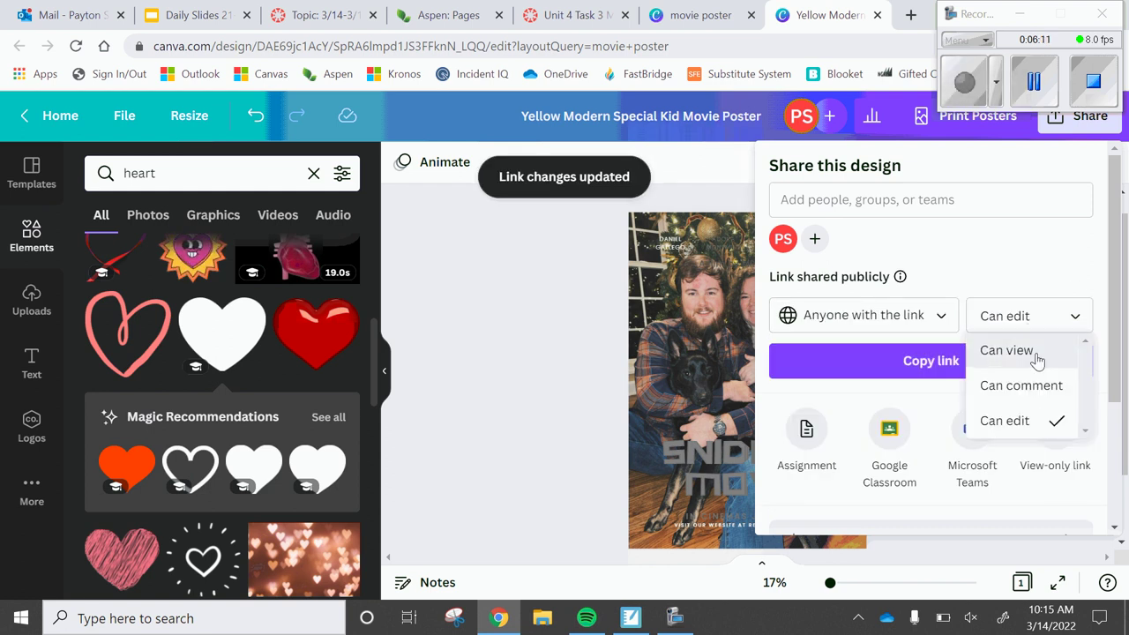
{"action": "left_click", "coordinate": [1035, 355]}
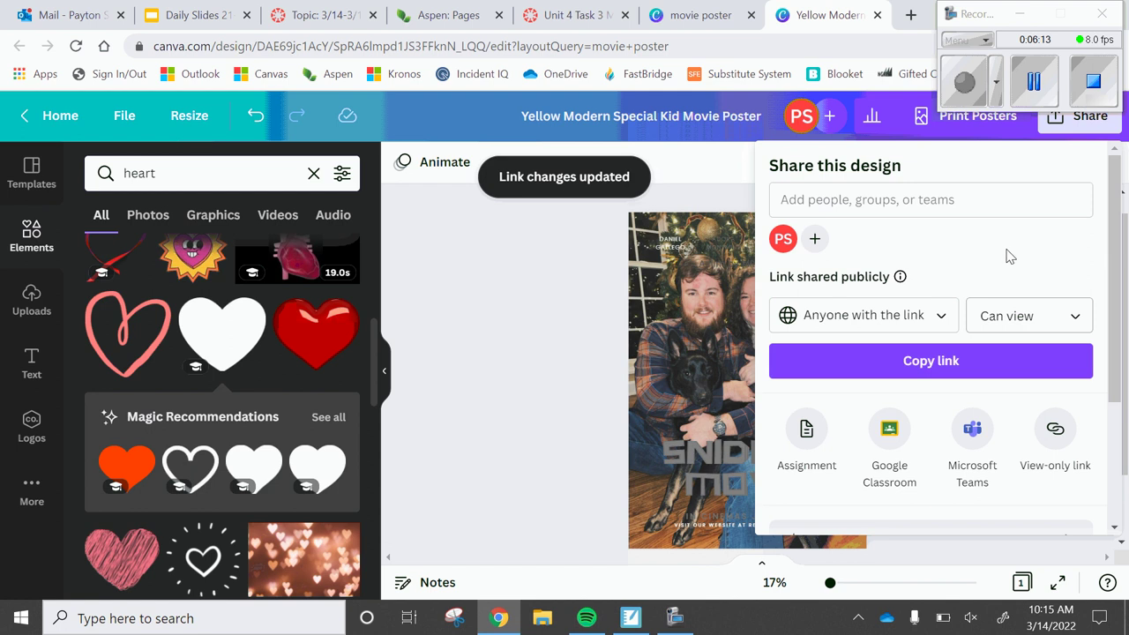
{"action": "left_click", "coordinate": [924, 379]}
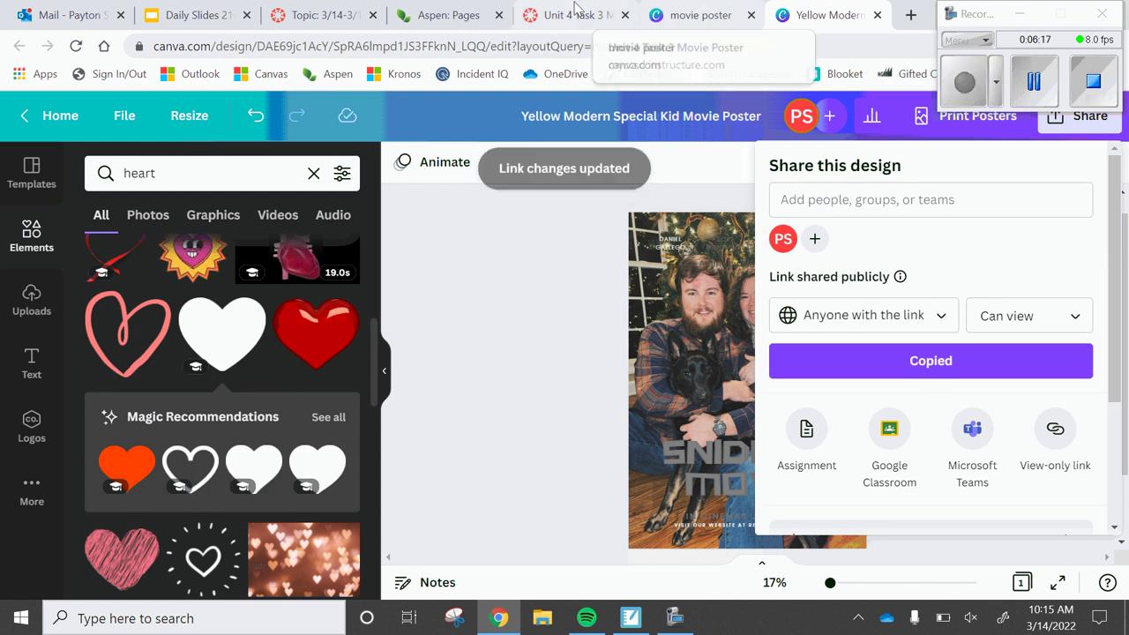
{"action": "left_click", "coordinate": [549, 18]}
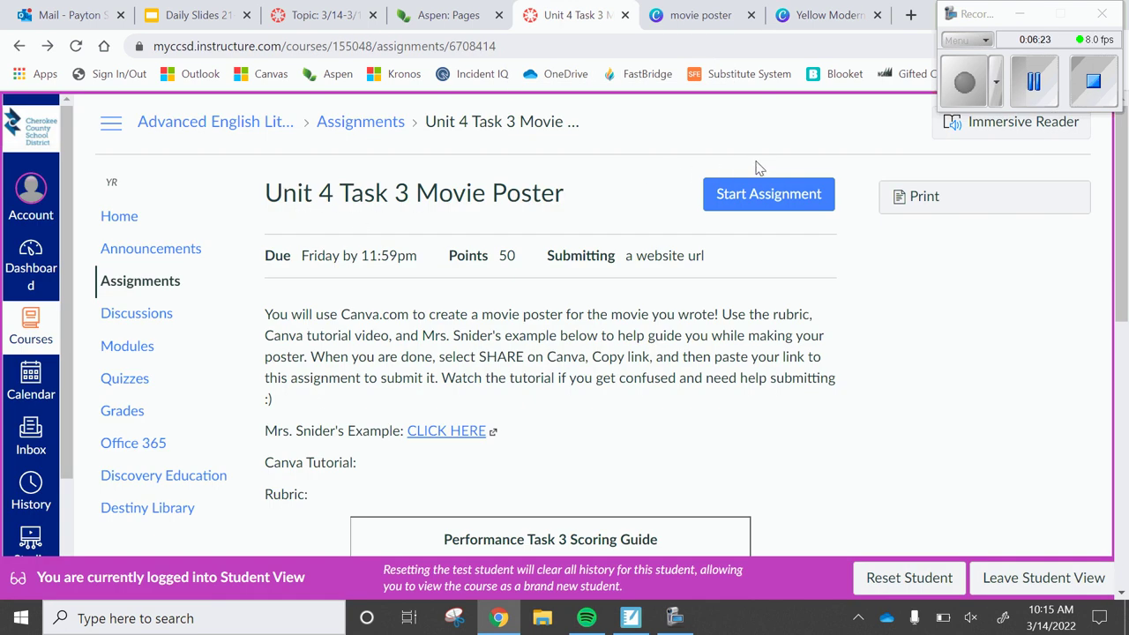
Start the assignment and paste the Canva share link into the Website URL field
{"action": "left_click", "coordinate": [790, 199]}
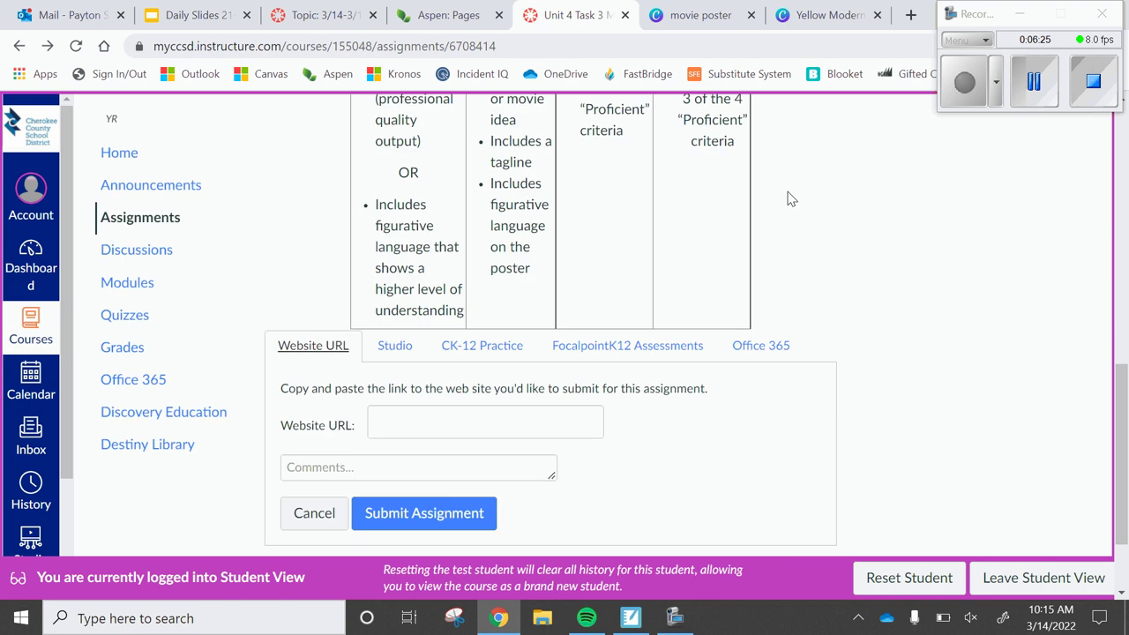
{"action": "left_click", "coordinate": [435, 424]}
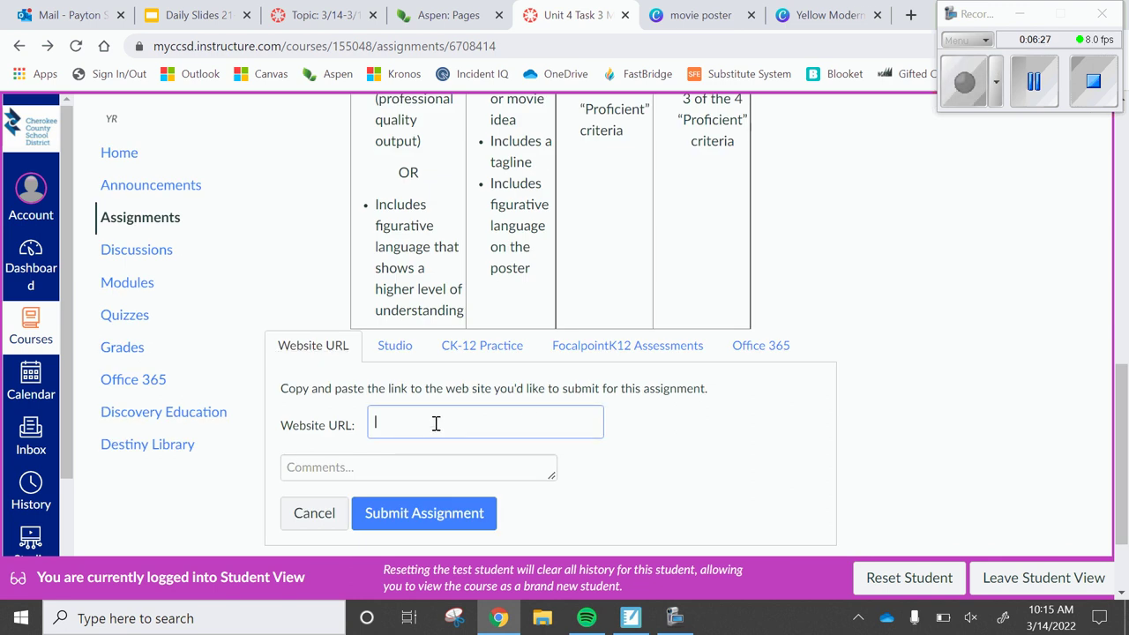
{"action": "key", "text": "ctrl+v"}
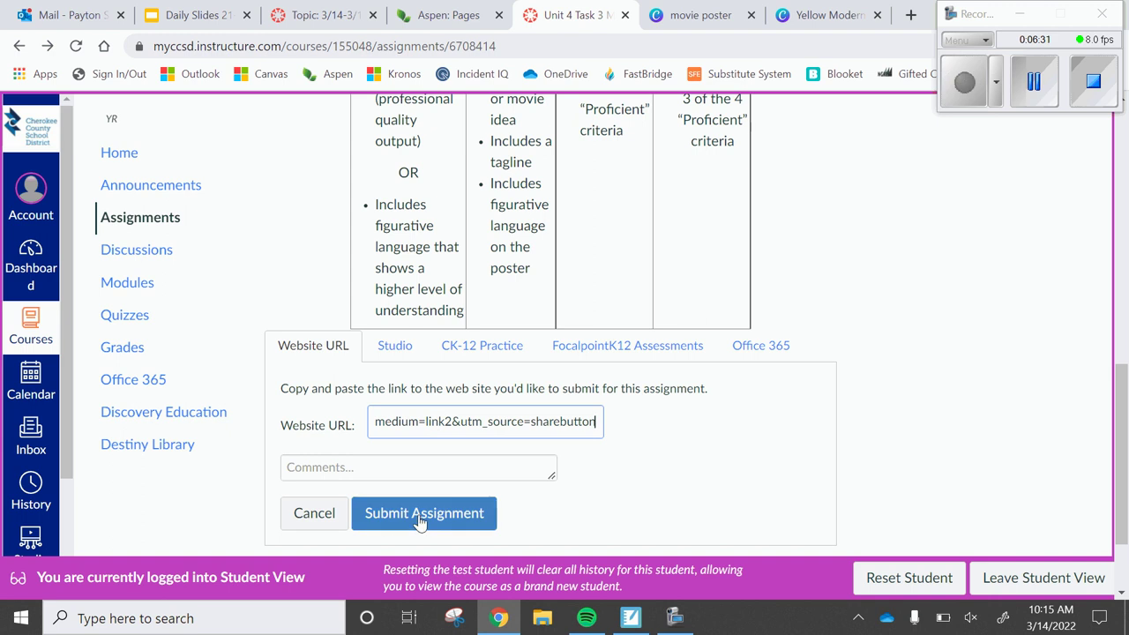